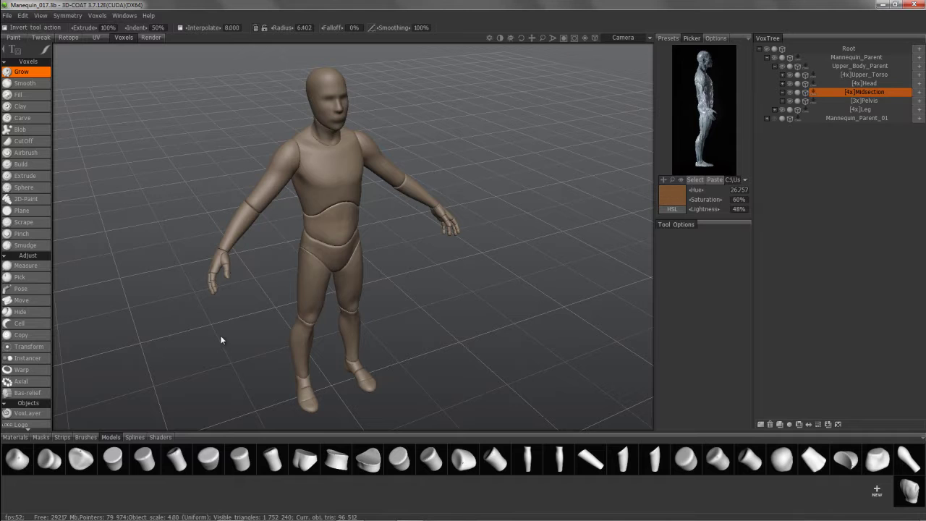
# Show the Mannequin folder in the models library
pyautogui.moveTo(209, 338); pyautogui.dragTo(190, 345)
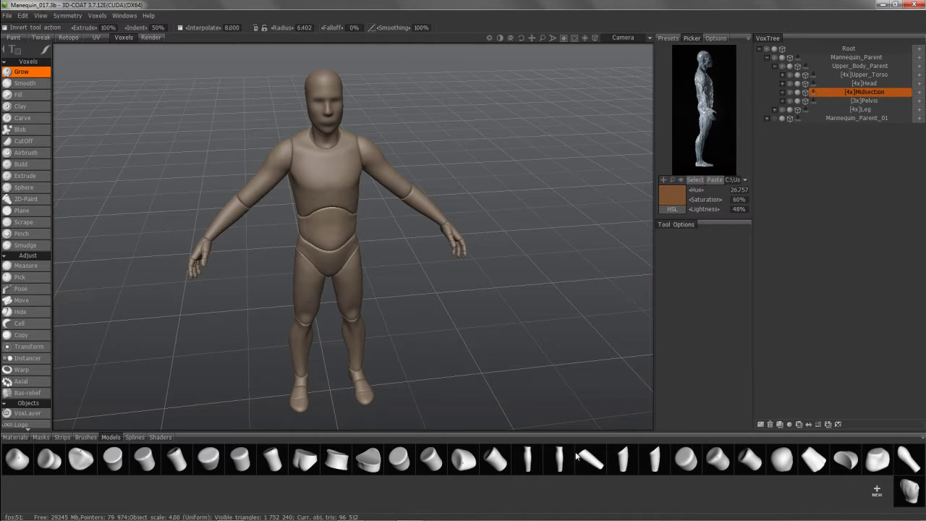
pyautogui.click(923, 440)
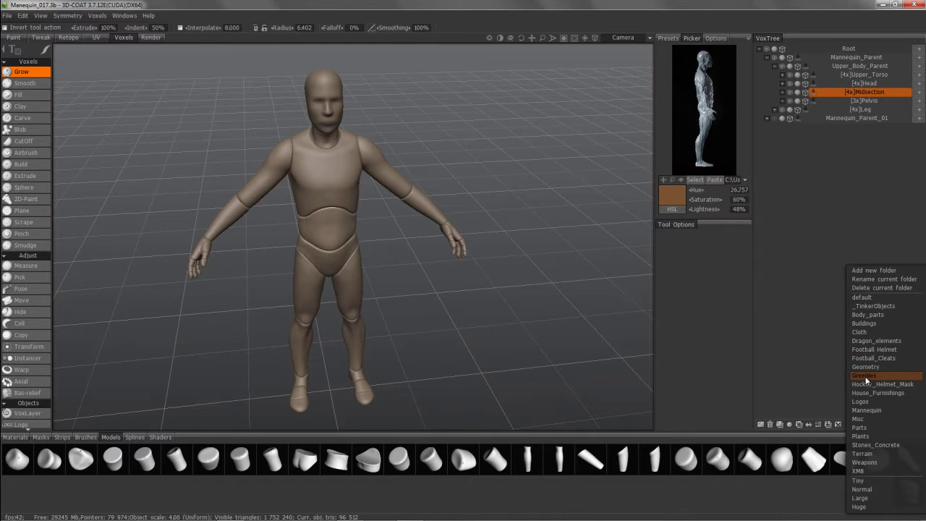
pyautogui.click(867, 411)
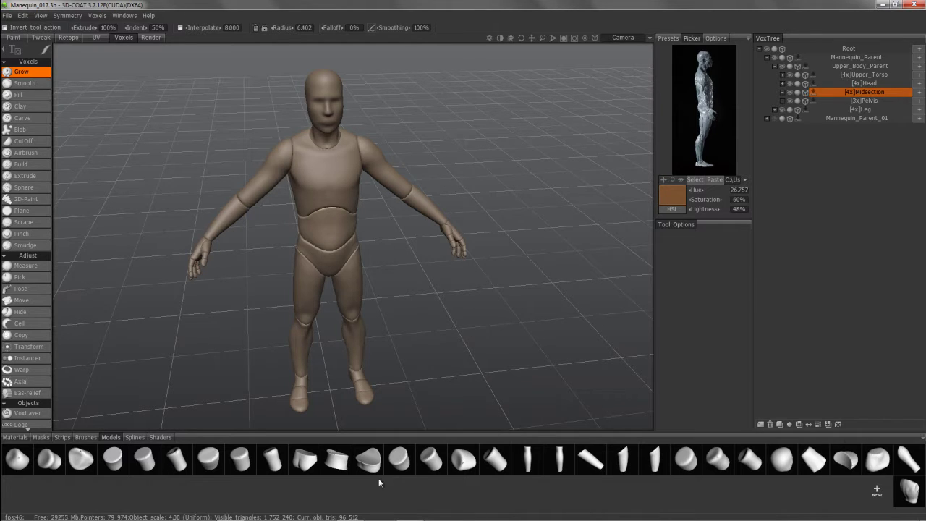
# Preview the upper torso part from the models library on the mannequin without applying it
pyautogui.moveTo(270, 432); pyautogui.dragTo(274, 258)
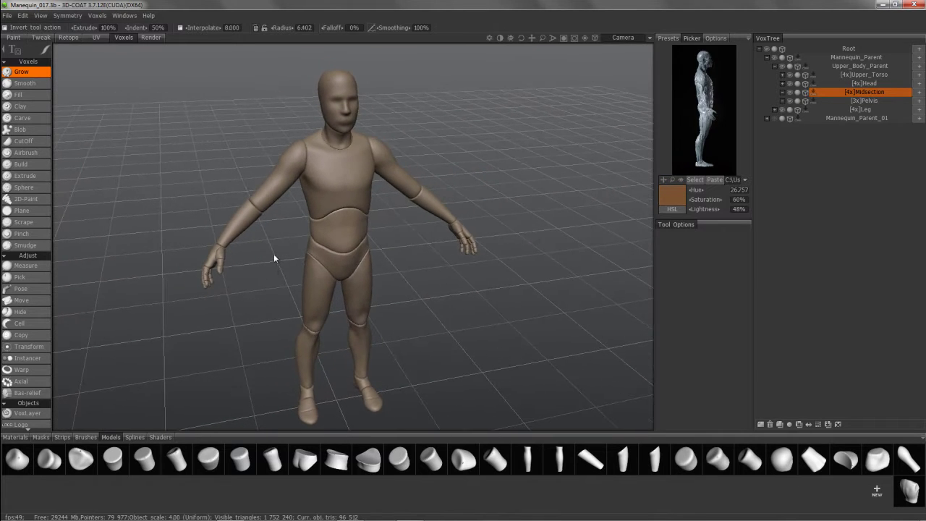
pyautogui.moveTo(267, 374); pyautogui.dragTo(310, 278)
pyautogui.moveTo(324, 406); pyautogui.dragTo(174, 461)
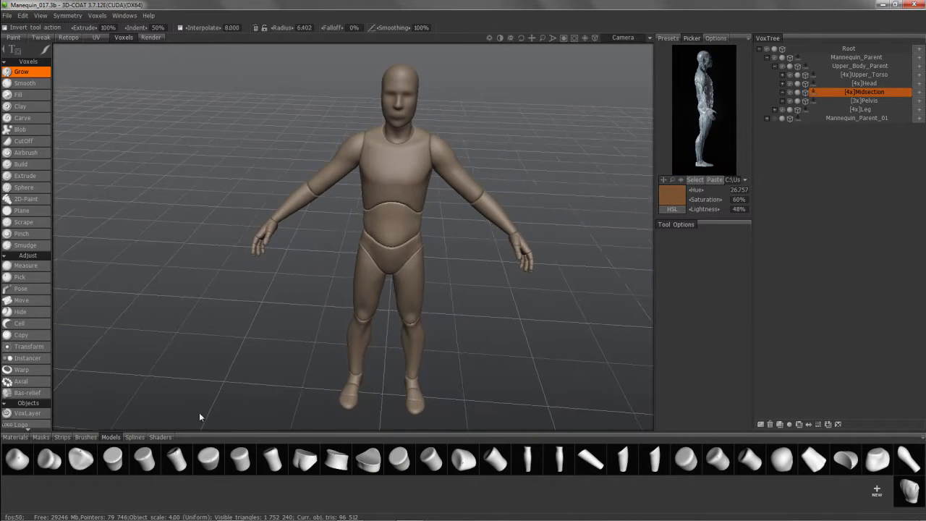
pyautogui.moveTo(199, 412); pyautogui.dragTo(410, 427)
pyautogui.click(908, 490)
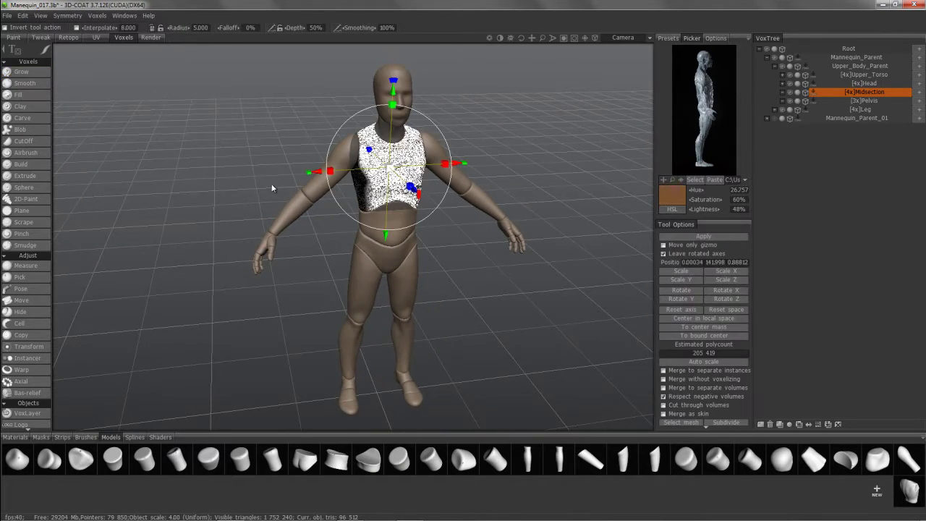
pyautogui.moveTo(273, 189); pyautogui.dragTo(328, 174)
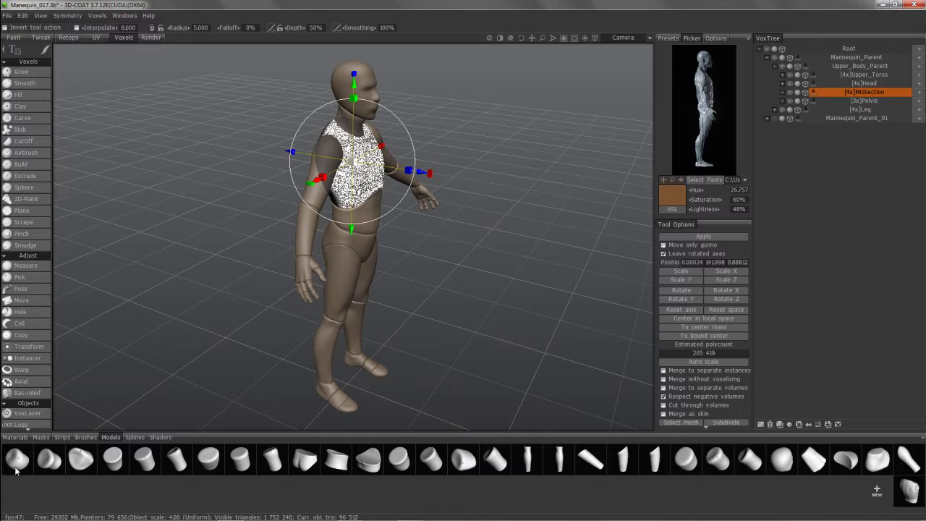
# Preview the lower leg and head parts from the models library on the mannequin without applying them
pyautogui.click(212, 467)
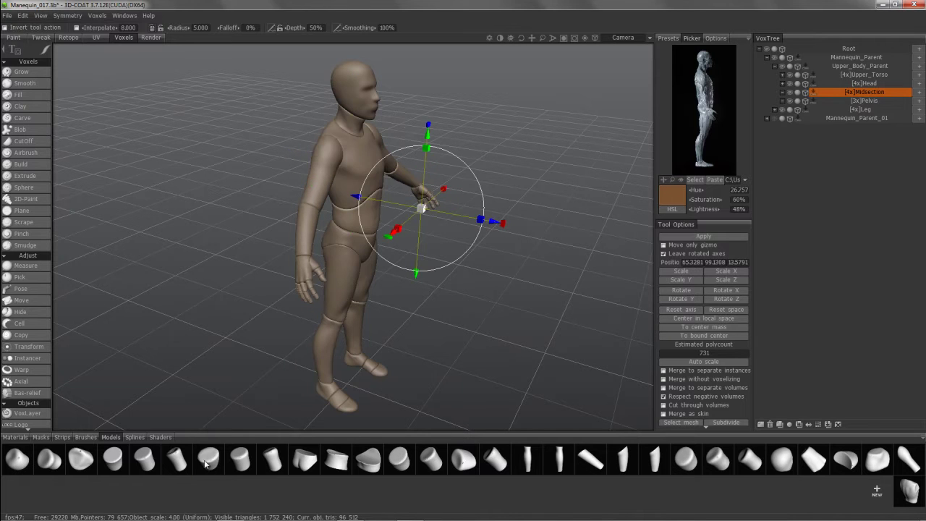
pyautogui.moveTo(182, 385); pyautogui.dragTo(393, 394)
pyautogui.moveTo(424, 337); pyautogui.dragTo(385, 388)
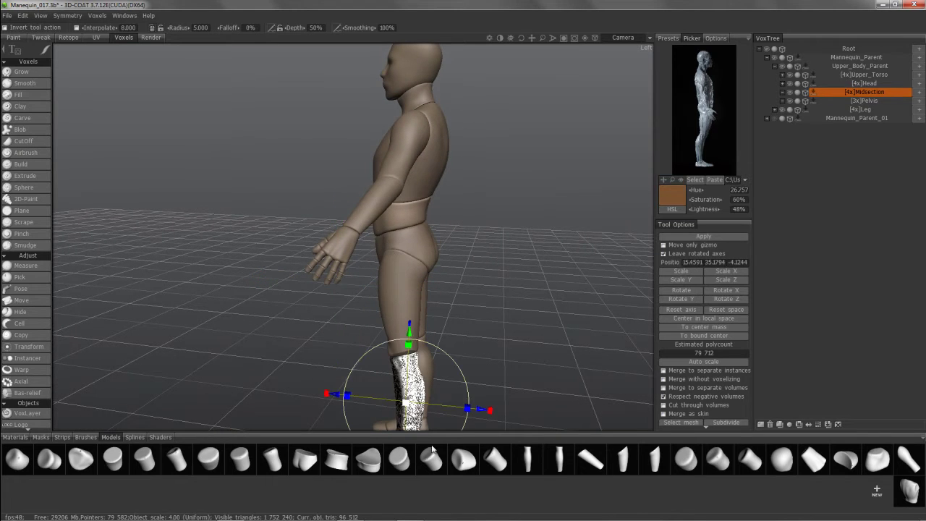
pyautogui.moveTo(432, 450); pyautogui.dragTo(669, 463)
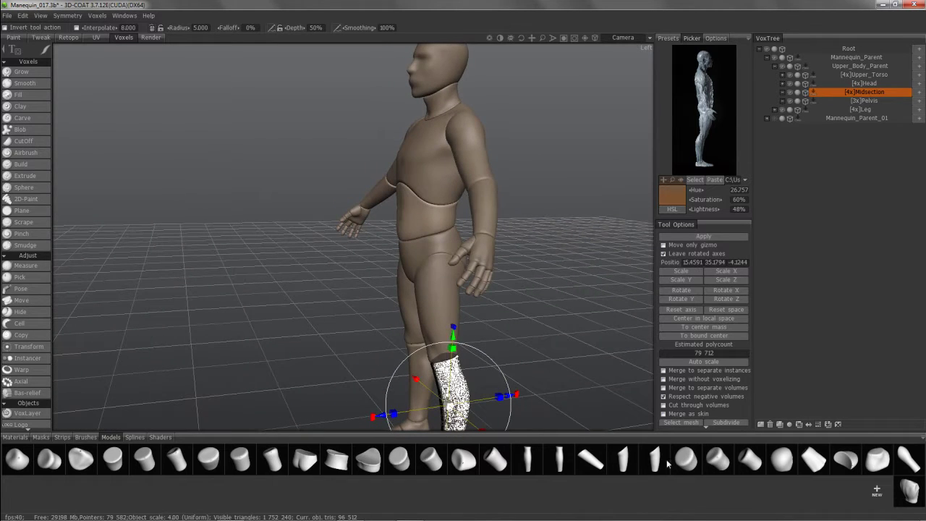
pyautogui.click(773, 453)
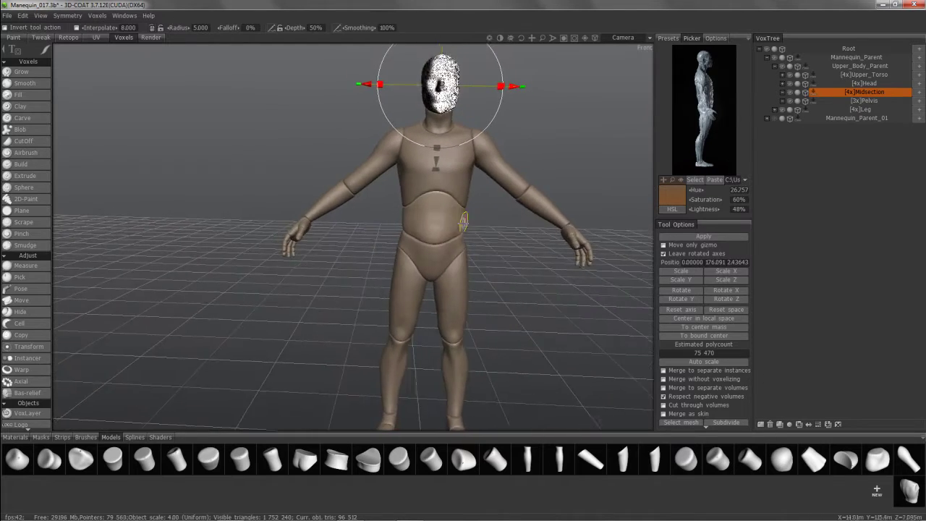
pyautogui.moveTo(718, 388); pyautogui.dragTo(727, 483)
pyautogui.moveTo(876, 466); pyautogui.dragTo(890, 449)
pyautogui.moveTo(260, 131); pyautogui.dragTo(484, 237)
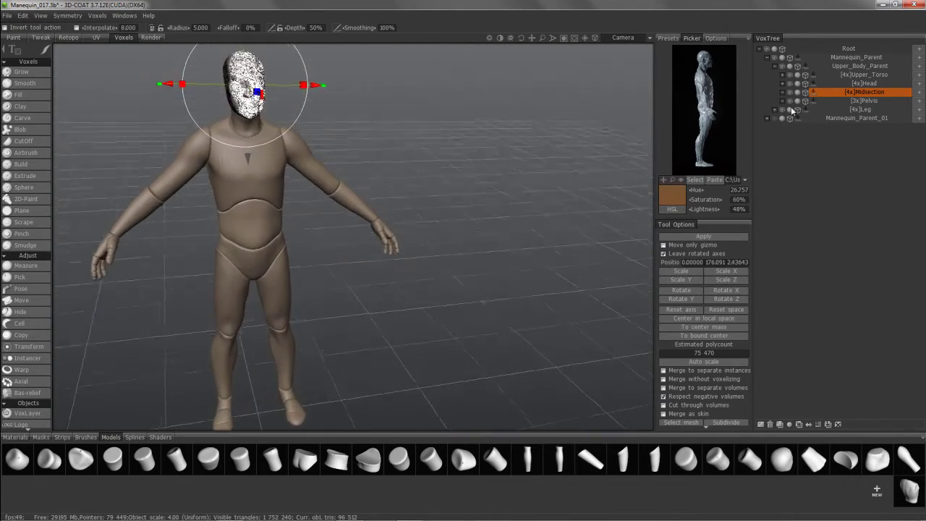
pyautogui.moveTo(222, 160); pyautogui.dragTo(403, 234)
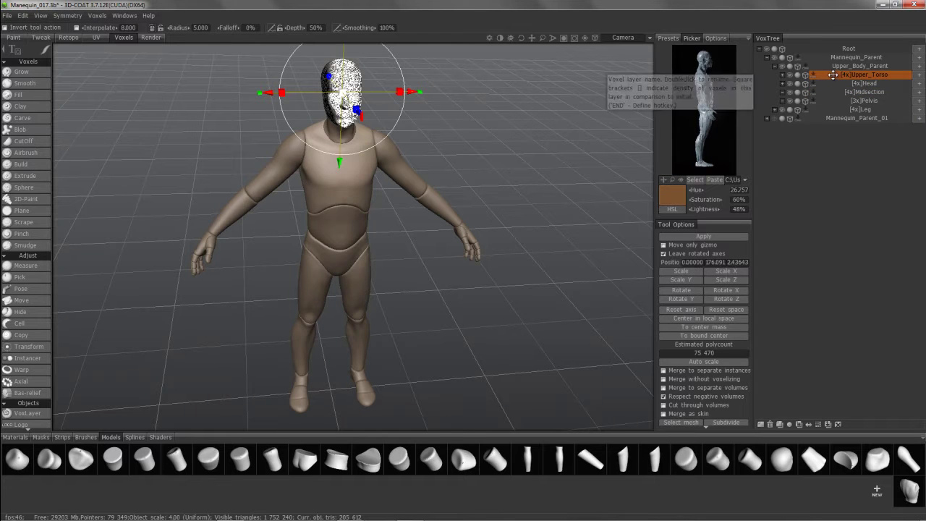
# Examine the commands available for the Upper_Torso layer and expand its subtree down to the Arm layer
pyautogui.rightClick(834, 75)
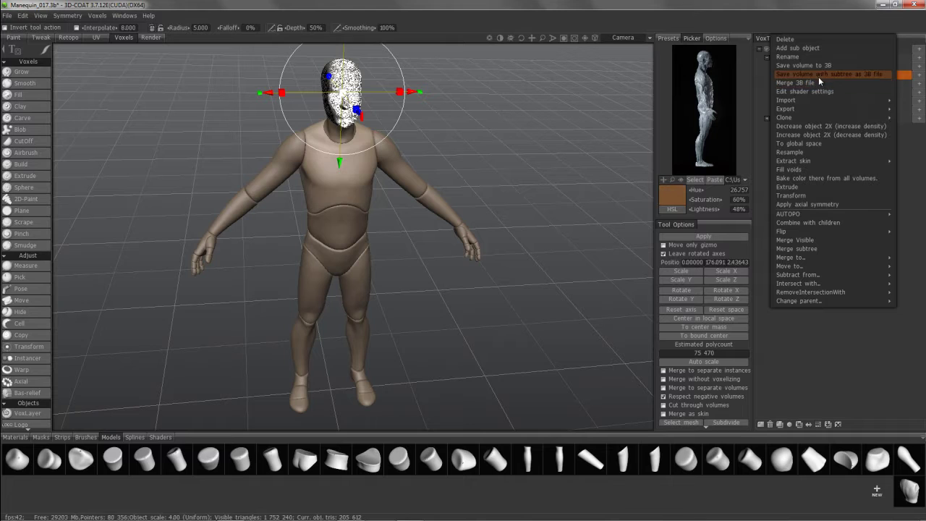
pyautogui.keyDown('alt'); pyautogui.moveTo(413, 130); pyautogui.dragTo(227, 193); pyautogui.keyUp('alt')
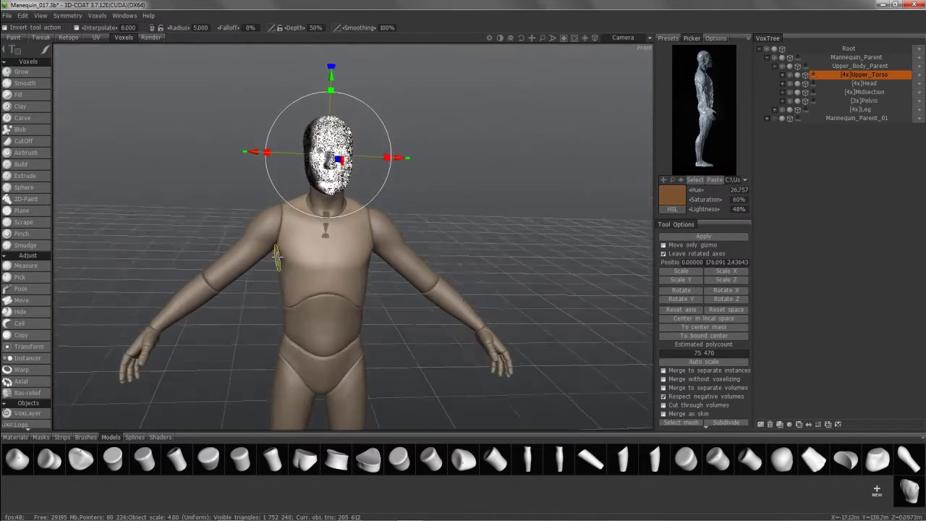
pyautogui.moveTo(278, 257); pyautogui.dragTo(303, 183)
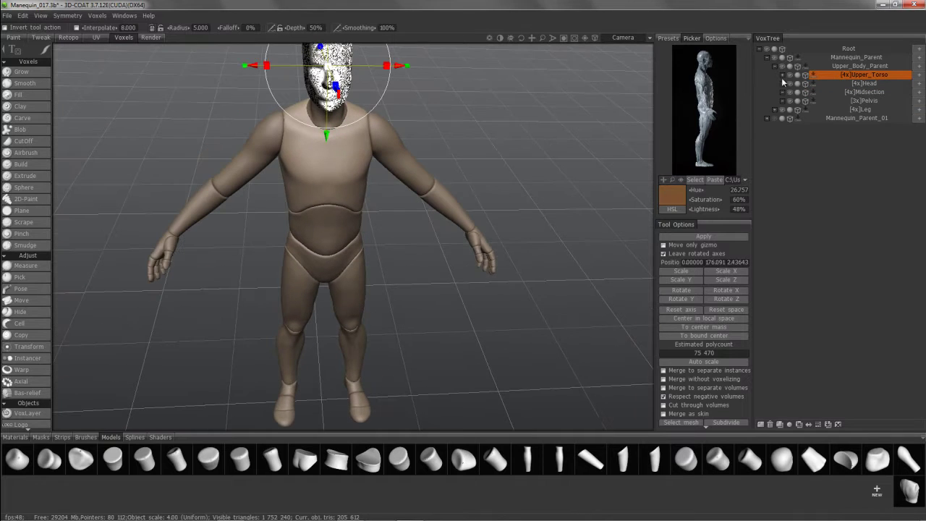
pyautogui.rightClick(843, 75)
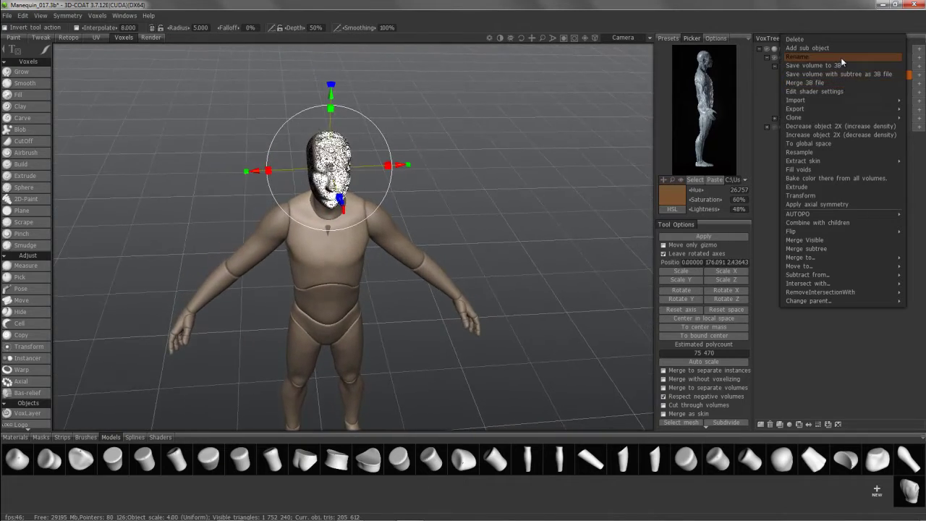
pyautogui.moveTo(406, 223); pyautogui.dragTo(378, 232)
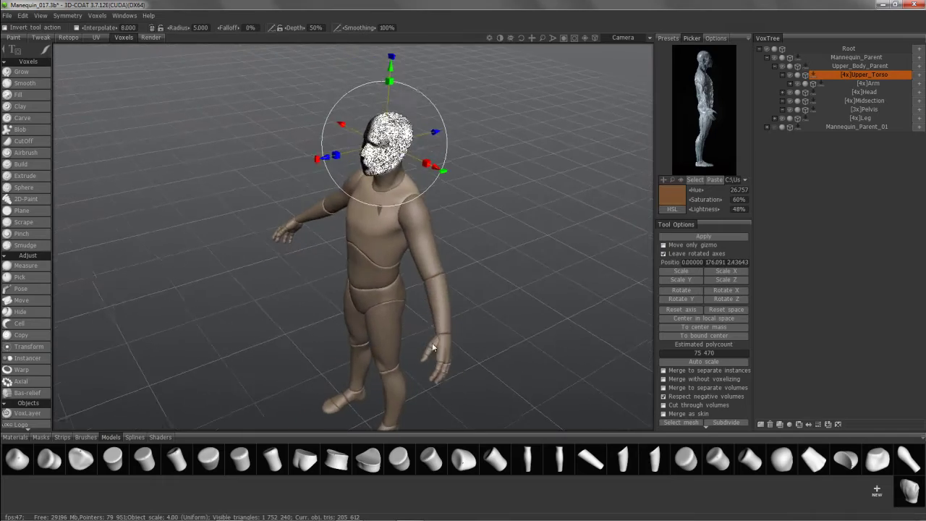
pyautogui.moveTo(433, 348); pyautogui.dragTo(397, 137)
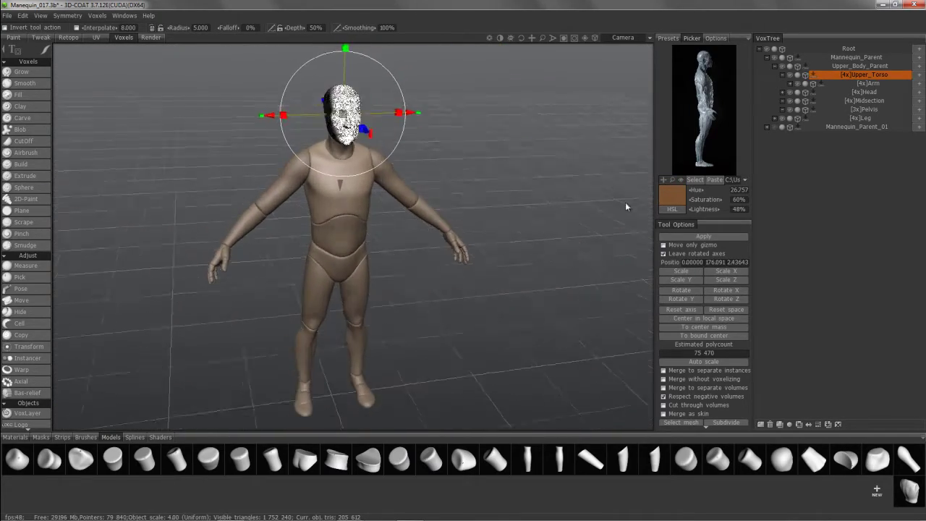
pyautogui.rightClick(858, 84)
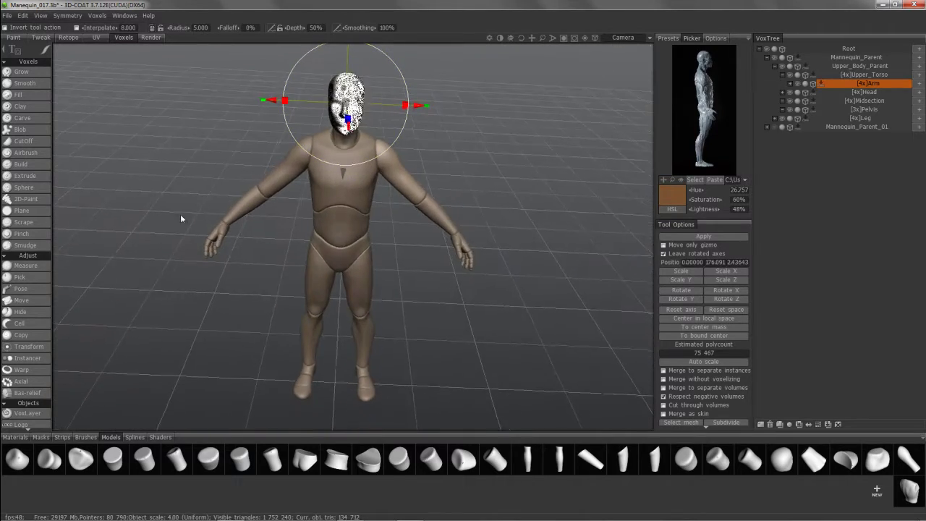
# Leave the unapplied head model by switching to the Grow tool, and view the mannequin from the front
pyautogui.click(29, 72)
pyautogui.click(512, 277)
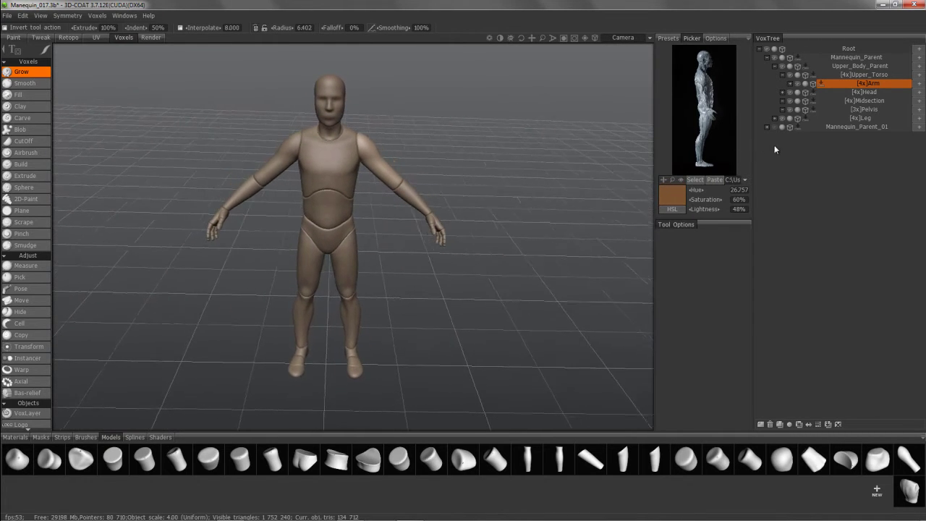
pyautogui.moveTo(452, 200); pyautogui.dragTo(380, 191)
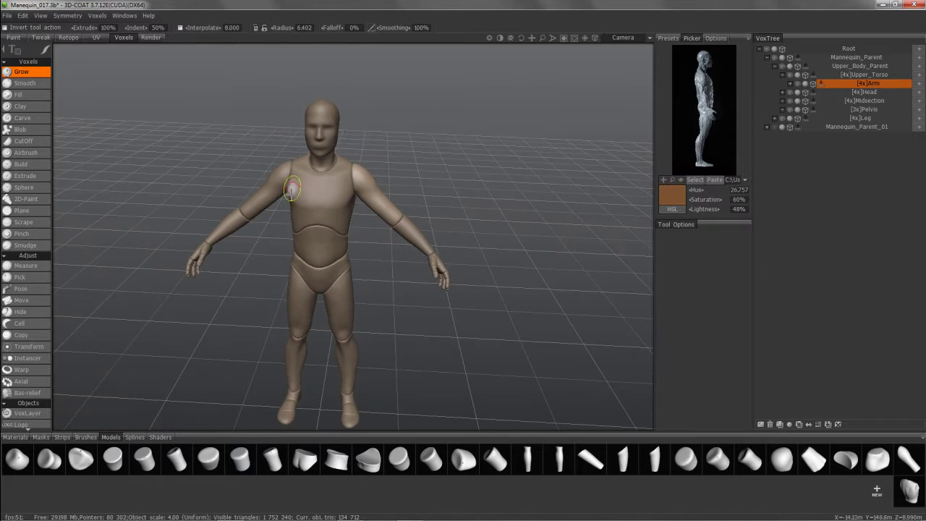
pyautogui.press('KP_2')
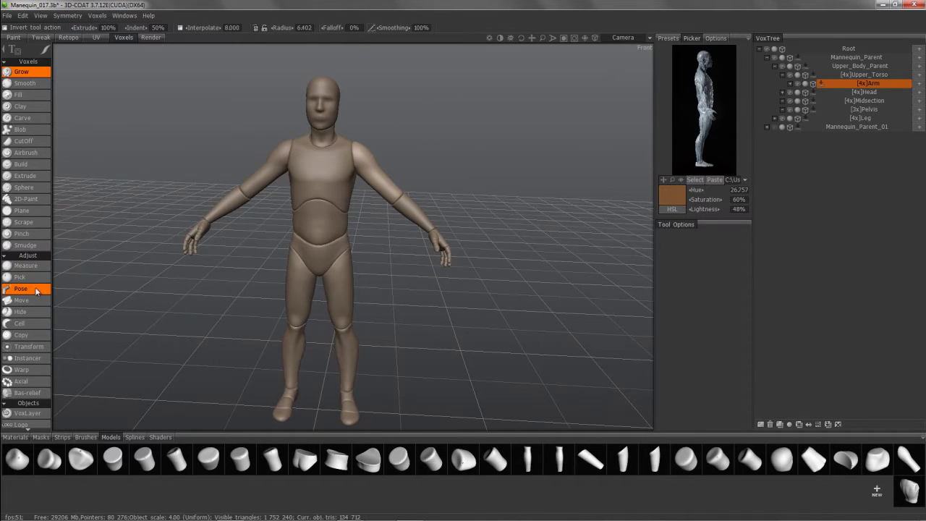
# Activate the Pose tool and make the Pelvis layer current
pyautogui.click(36, 290)
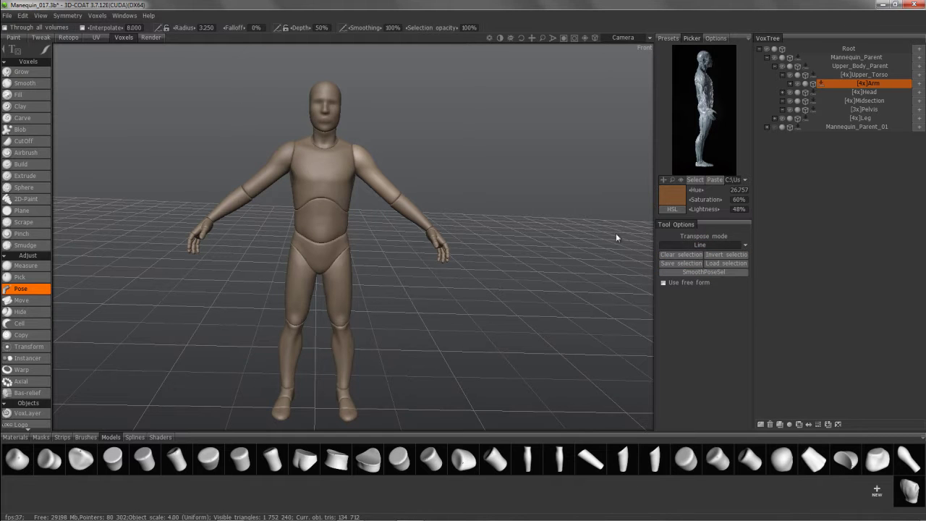
pyautogui.keyDown('ctrl'); pyautogui.click(844, 110); pyautogui.keyUp('ctrl')
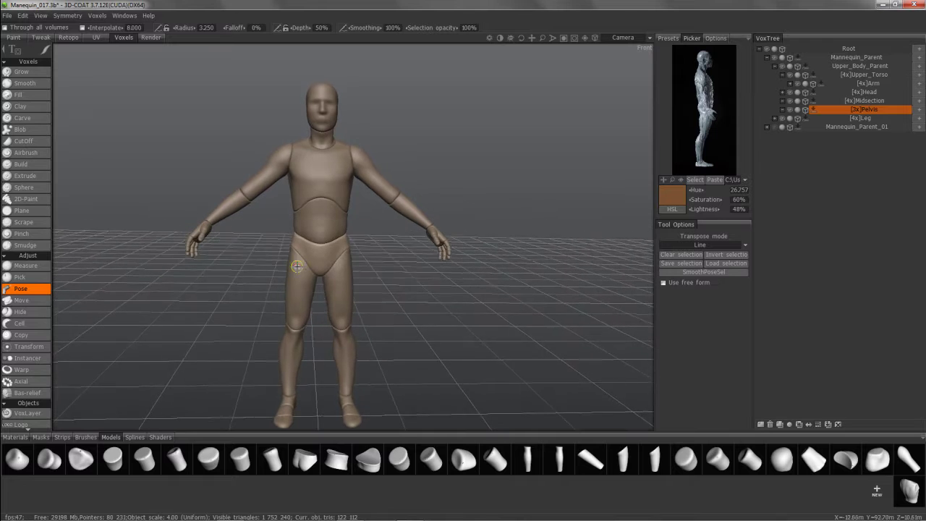
pyautogui.keyDown('alt'); pyautogui.moveTo(320, 230); pyautogui.dragTo(325, 263); pyautogui.keyUp('alt')
pyautogui.press('KP_2')
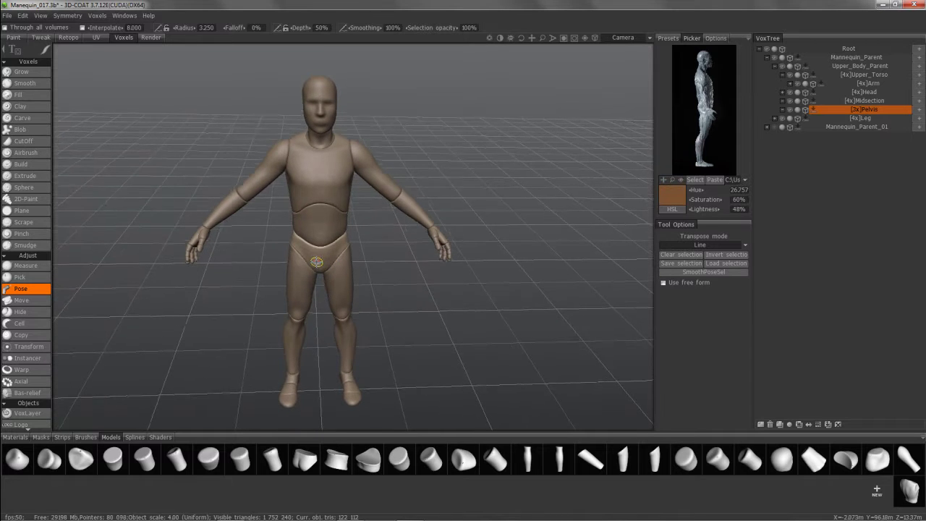
pyautogui.keyDown('alt'); pyautogui.moveTo(319, 259); pyautogui.dragTo(321, 218); pyautogui.keyUp('alt')
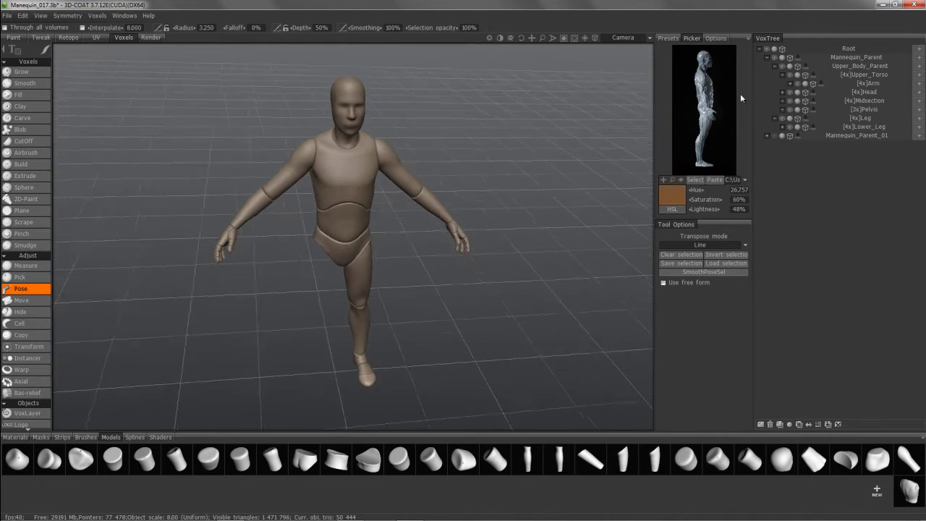
# Delete the Arm_inst000 layer together with its subtree and activate the Instancer tool
pyautogui.click(790, 84)
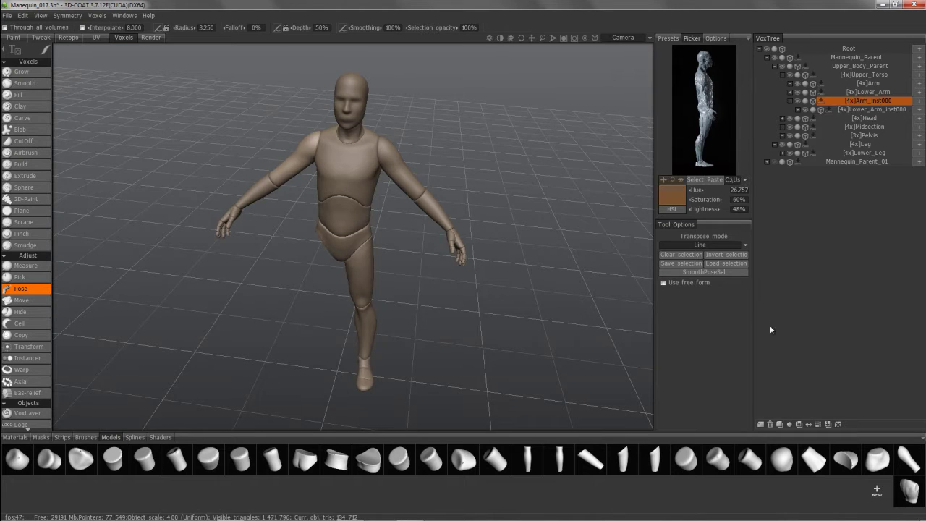
pyautogui.click(771, 426)
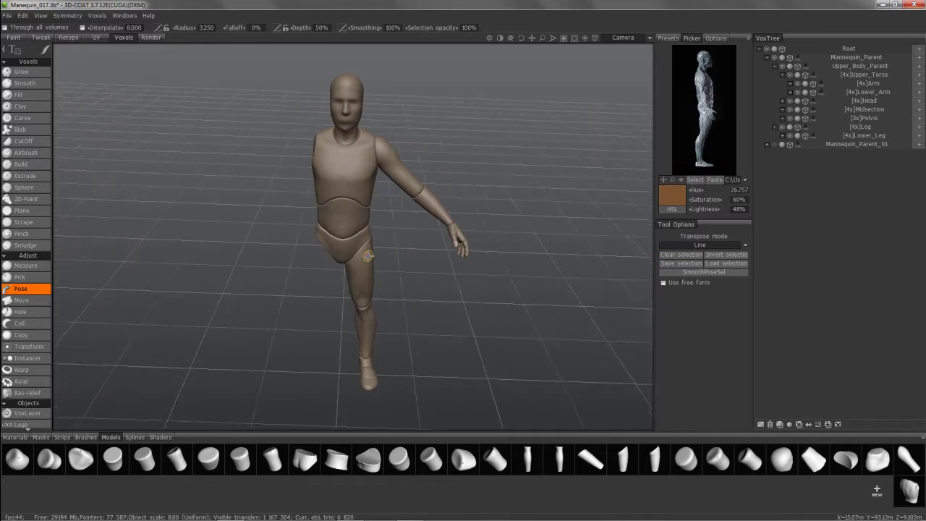
pyautogui.moveTo(319, 188)
pyautogui.mouseDown(button='right')
pyautogui.moveTo(320, 258)
pyautogui.moveTo(349, 192)
pyautogui.moveTo(331, 267)
pyautogui.moveTo(327, 211)
pyautogui.moveTo(374, 230)
pyautogui.moveTo(378, 168)
pyautogui.mouseUp(button='right')
pyautogui.moveTo(387, 157)
pyautogui.keyDown('alt'); pyautogui.mouseDown()
pyautogui.moveTo(400, 155)
pyautogui.moveTo(360, 158)
pyautogui.mouseUp(); pyautogui.keyUp('alt')
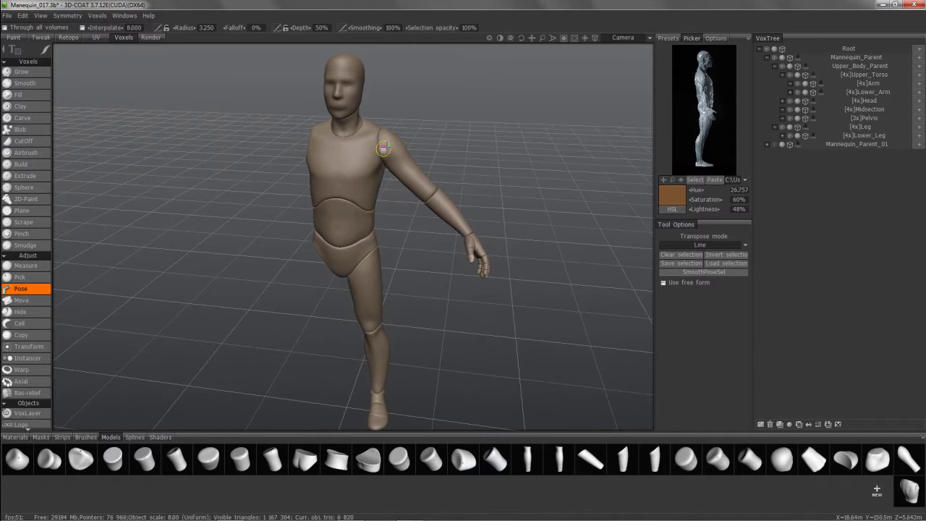
pyautogui.click(28, 358)
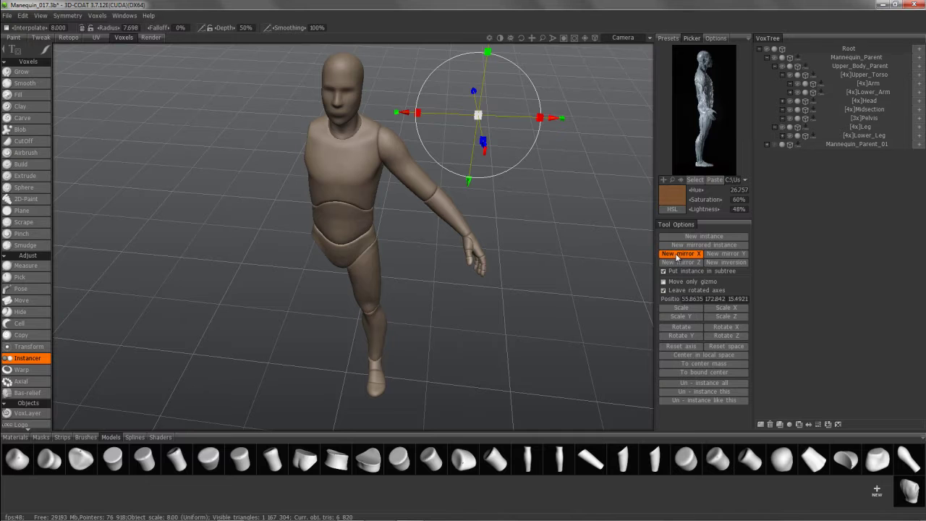
pyautogui.click(678, 255)
pyautogui.moveTo(314, 214); pyautogui.dragTo(362, 217, button='right')
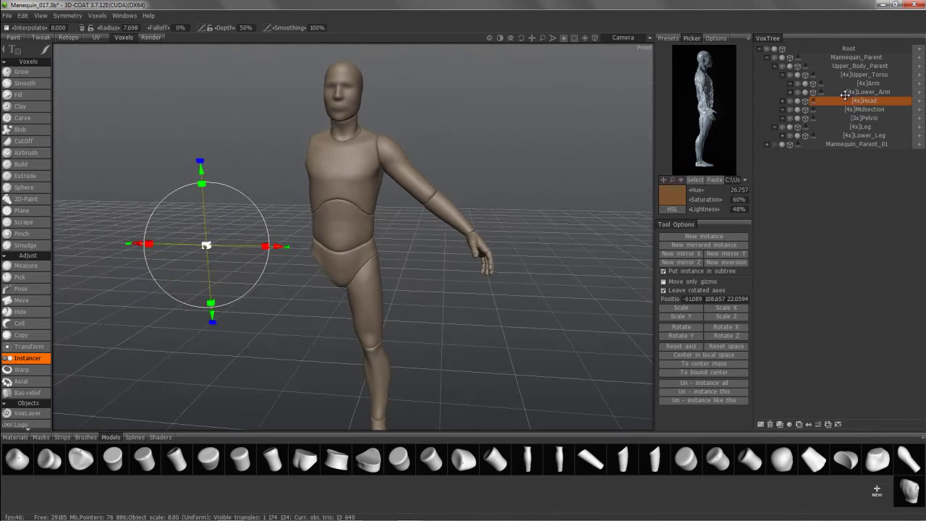
pyautogui.click(869, 83)
pyautogui.keyDown('alt'); pyautogui.moveTo(415, 190); pyautogui.dragTo(290, 213); pyautogui.keyUp('alt')
pyautogui.hotkey('ctrl', 'z')
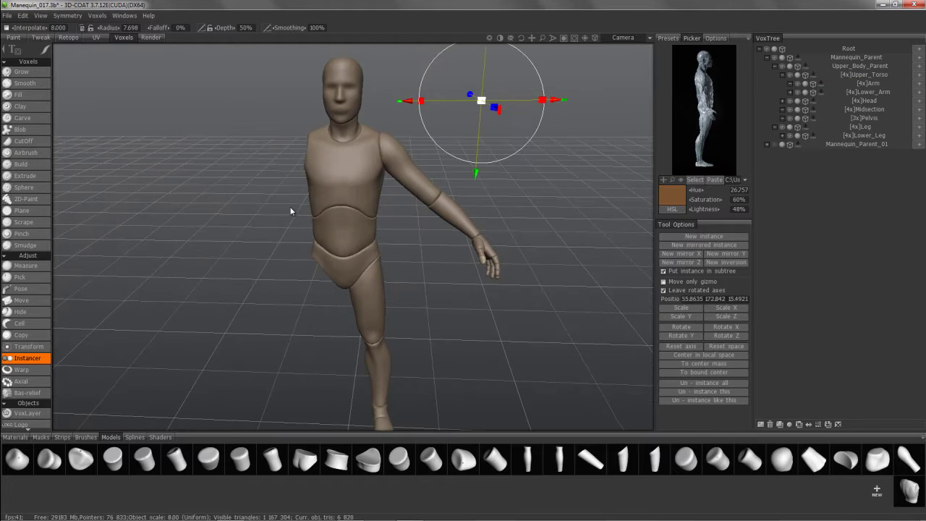
# Create an X-mirrored instance of the Arm layer with its whole subtree
pyautogui.click(848, 84)
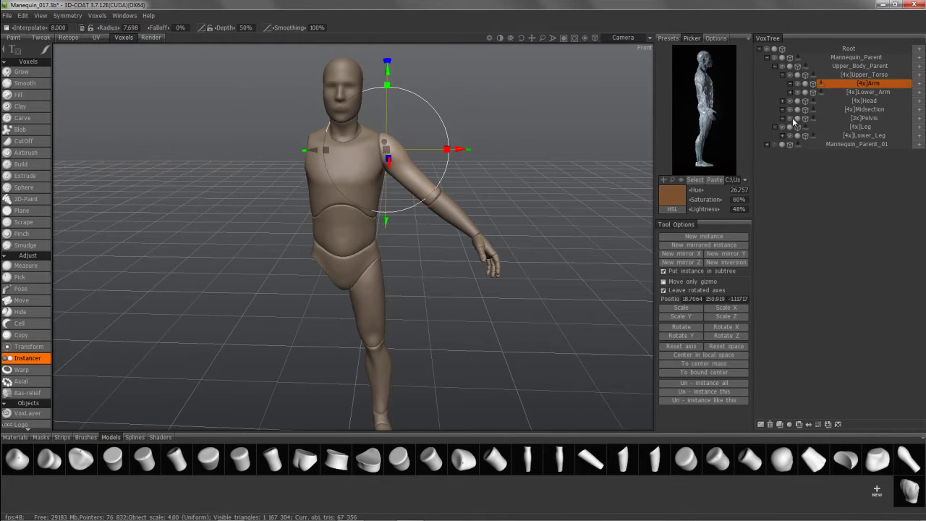
pyautogui.click(671, 254)
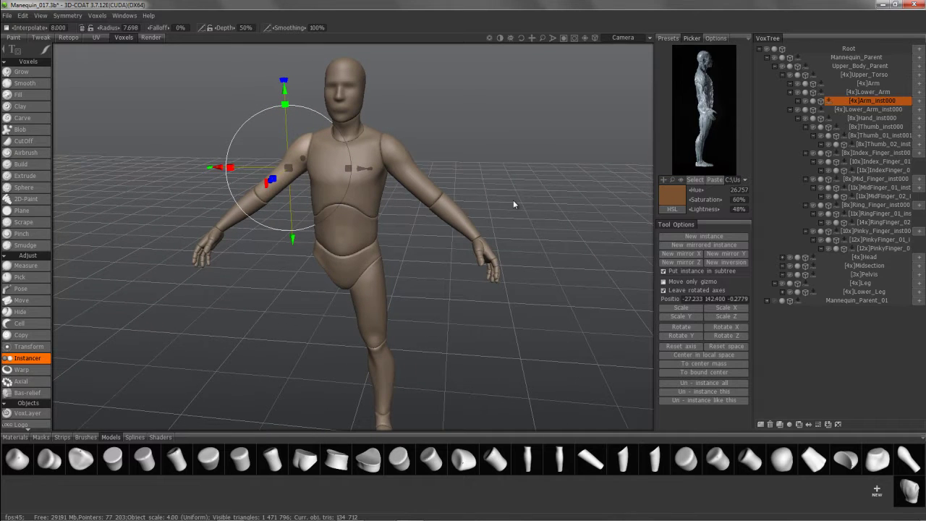
# Delete the Arm_inst000 layer with its whole subtree and activate the Pose tool
pyautogui.click(771, 427)
pyautogui.keyDown('alt'); pyautogui.moveTo(422, 164); pyautogui.dragTo(407, 174); pyautogui.keyUp('alt')
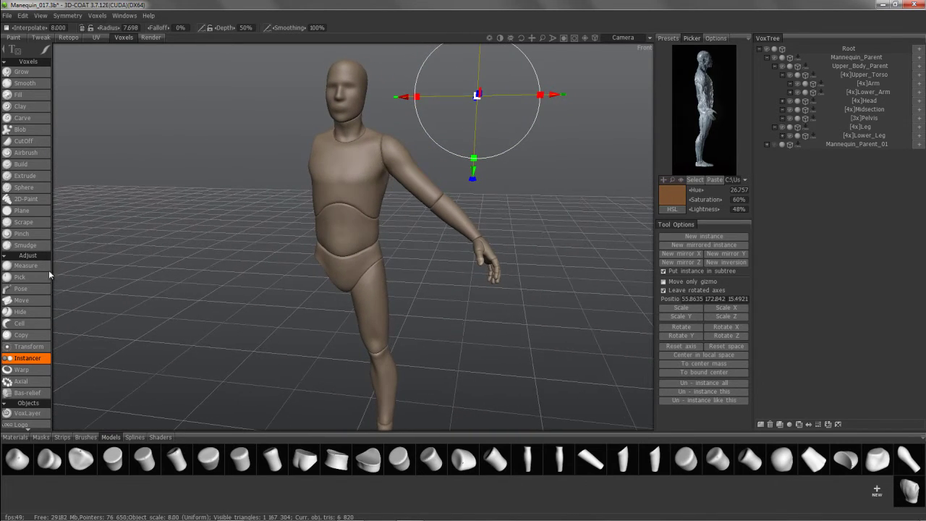
pyautogui.click(31, 292)
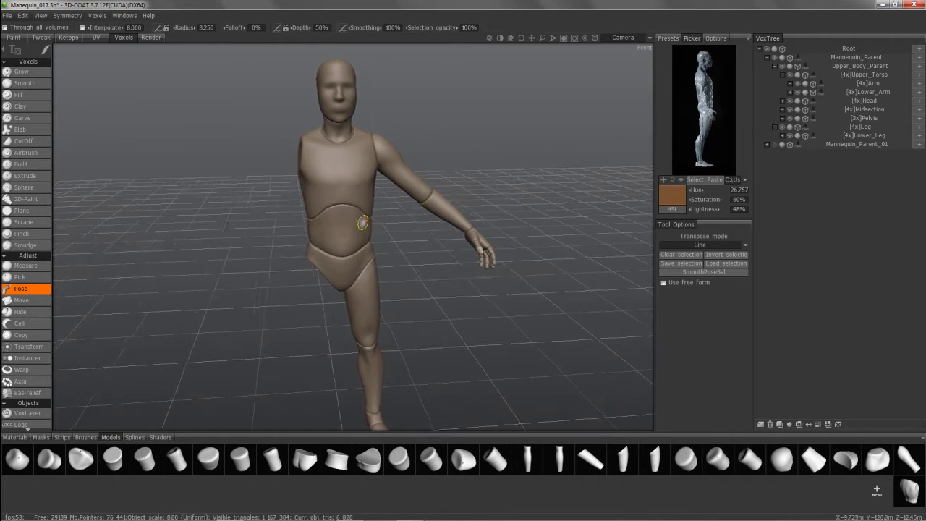
# Try to select the upper body with a Line pose selection extended upward on the torso
pyautogui.moveTo(368, 221); pyautogui.dragTo(338, 234, button='right')
pyautogui.scroll(6, 338, 233)
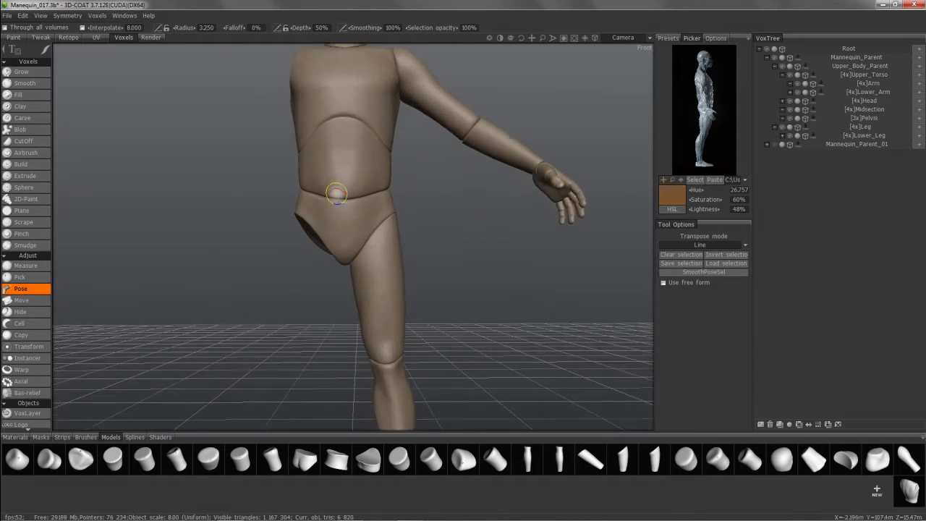
pyautogui.moveTo(346, 208)
pyautogui.mouseDown(button='right')
pyautogui.moveTo(339, 226)
pyautogui.moveTo(325, 219)
pyautogui.moveTo(388, 169)
pyautogui.moveTo(325, 180)
pyautogui.moveTo(335, 204)
pyautogui.moveTo(355, 159)
pyautogui.moveTo(358, 200)
pyautogui.moveTo(321, 166)
pyautogui.moveTo(346, 165)
pyautogui.moveTo(341, 237)
pyautogui.moveTo(383, 118)
pyautogui.moveTo(368, 161)
pyautogui.moveTo(511, 194)
pyautogui.moveTo(431, 105)
pyautogui.moveTo(347, 155)
pyautogui.moveTo(343, 246)
pyautogui.moveTo(331, 244)
pyautogui.moveTo(343, 255)
pyautogui.moveTo(349, 248)
pyautogui.moveTo(333, 250)
pyautogui.moveTo(342, 250)
pyautogui.mouseUp(button='right')
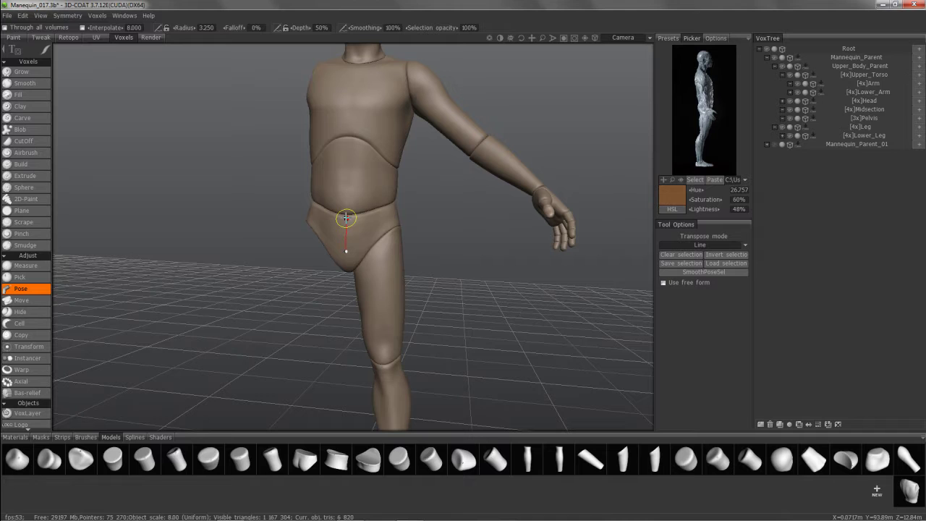
pyautogui.moveTo(351, 167); pyautogui.dragTo(350, 139)
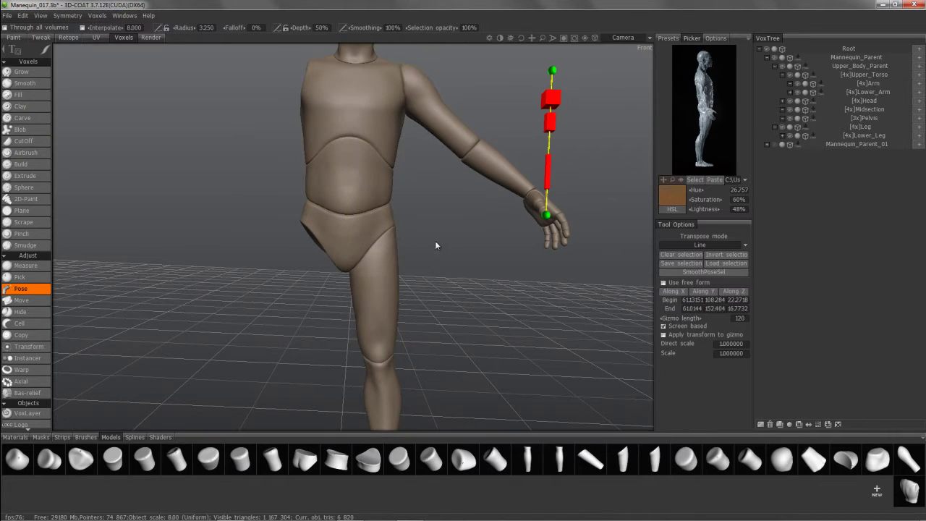
# Enable Through all volumes, make the Pelvis layer current, and select the upper body with a pose line running up from the pelvis
pyautogui.press('KP_2')
pyautogui.click(5, 27)
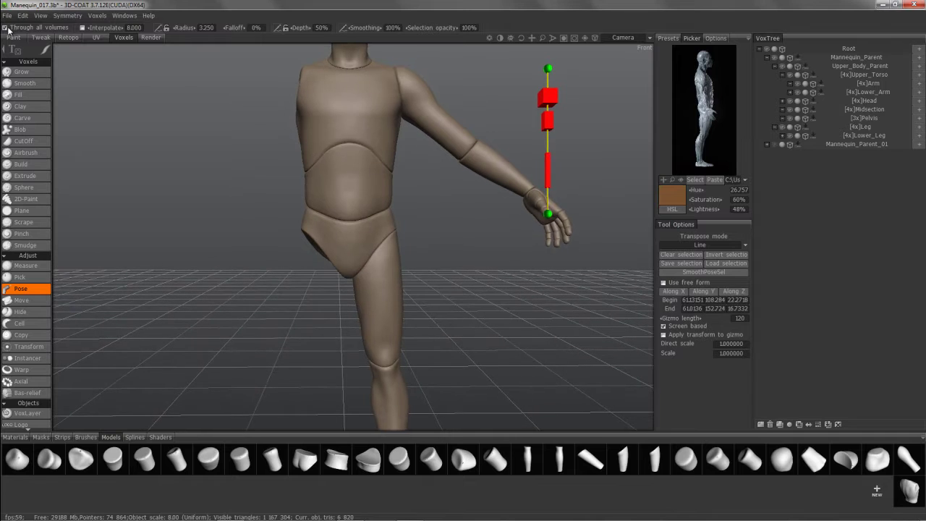
pyautogui.click(859, 118)
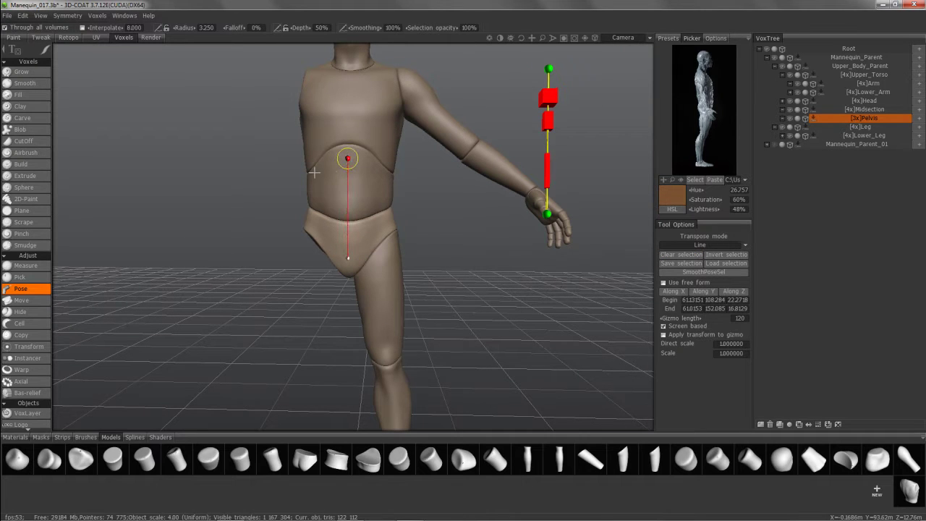
pyautogui.moveTo(267, 178); pyautogui.dragTo(288, 191)
pyautogui.keyDown('alt'); pyautogui.moveTo(287, 190); pyautogui.dragTo(321, 186, button='right'); pyautogui.keyUp('alt')
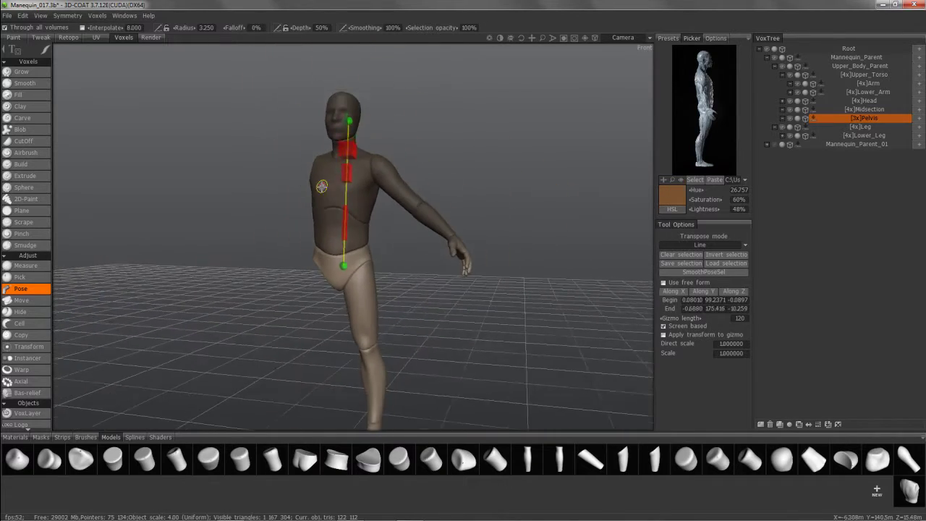
# Set the Pose tool's transpose mode to Select object
pyautogui.keyDown('alt'); pyautogui.moveTo(320, 186); pyautogui.dragTo(416, 220); pyautogui.keyUp('alt')
pyautogui.click(698, 246)
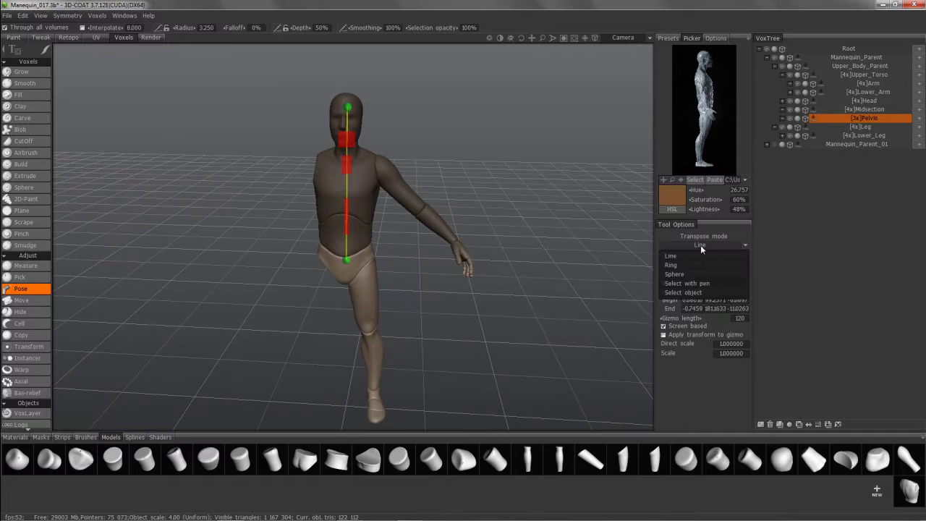
pyautogui.click(672, 295)
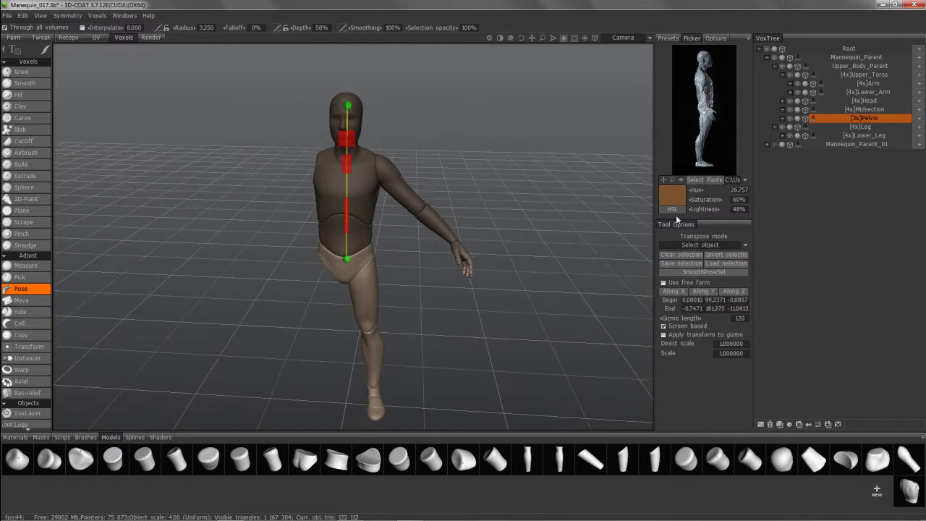
pyautogui.keyDown('alt'); pyautogui.moveTo(437, 240); pyautogui.dragTo(456, 217, button='right'); pyautogui.keyUp('alt')
pyautogui.moveTo(456, 215); pyautogui.dragTo(663, 248)
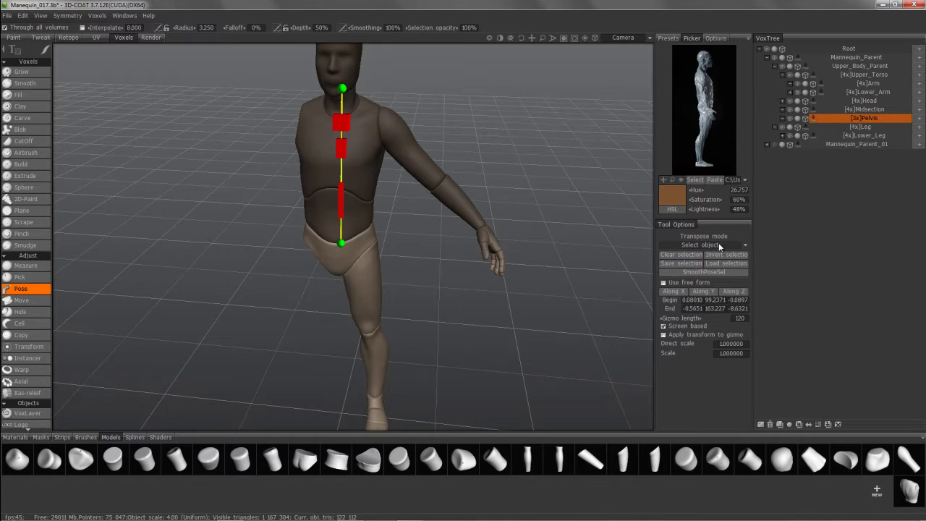
# Set the transpose mode to Select with pen and choose the closed freehand outline for making selections
pyautogui.click(745, 248)
pyautogui.click(709, 284)
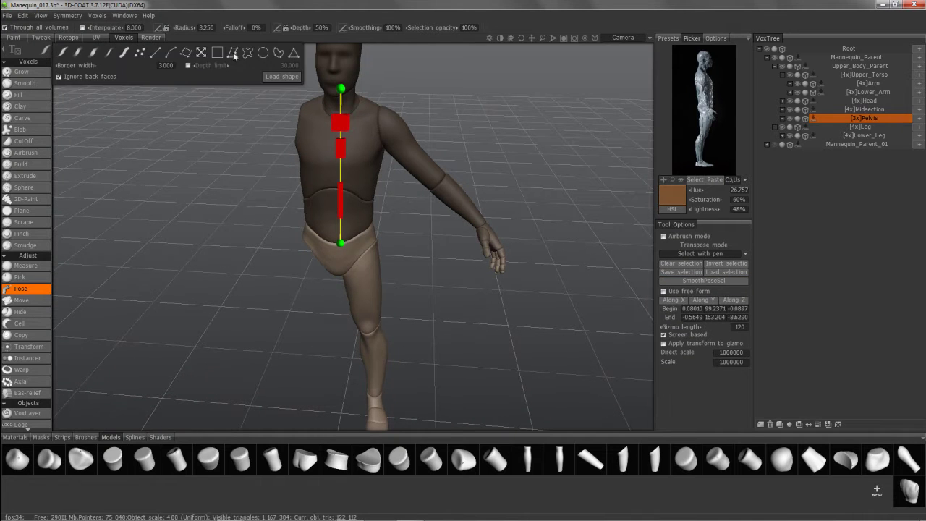
pyautogui.click(249, 54)
pyautogui.keyDown('alt'); pyautogui.moveTo(277, 148); pyautogui.dragTo(262, 81); pyautogui.keyUp('alt')
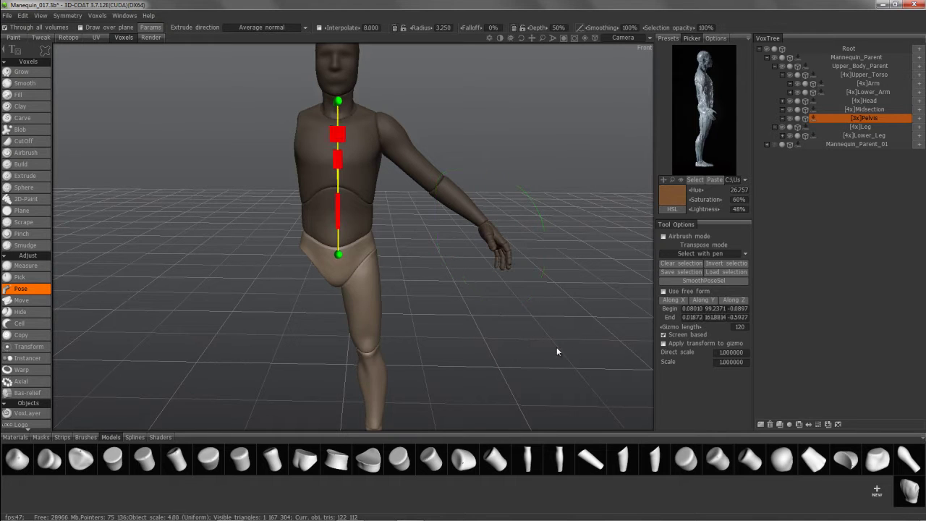
pyautogui.keyDown('alt'); pyautogui.moveTo(235, 170); pyautogui.dragTo(180, 174); pyautogui.keyUp('alt')
pyautogui.moveTo(45, 53)
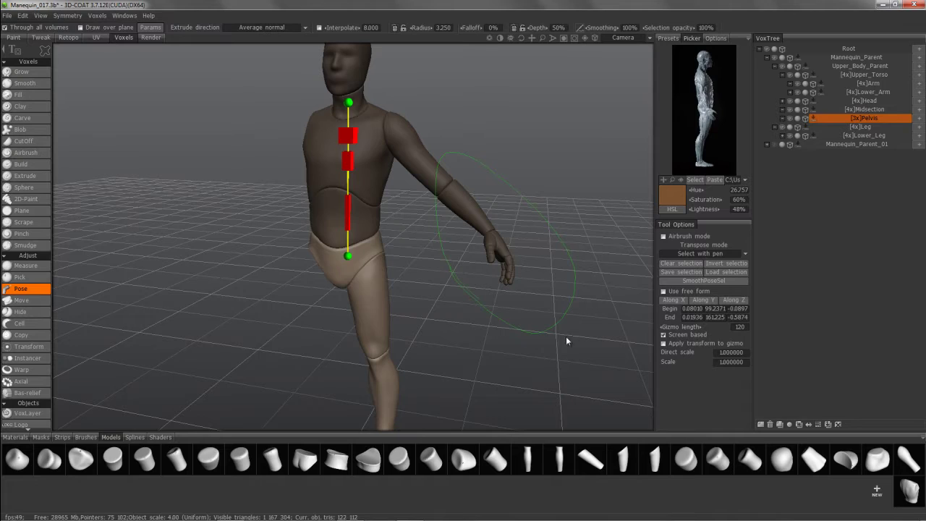
# Try to spin the selected upper body around the vertical pose line
pyautogui.moveTo(586, 238); pyautogui.dragTo(296, 233)
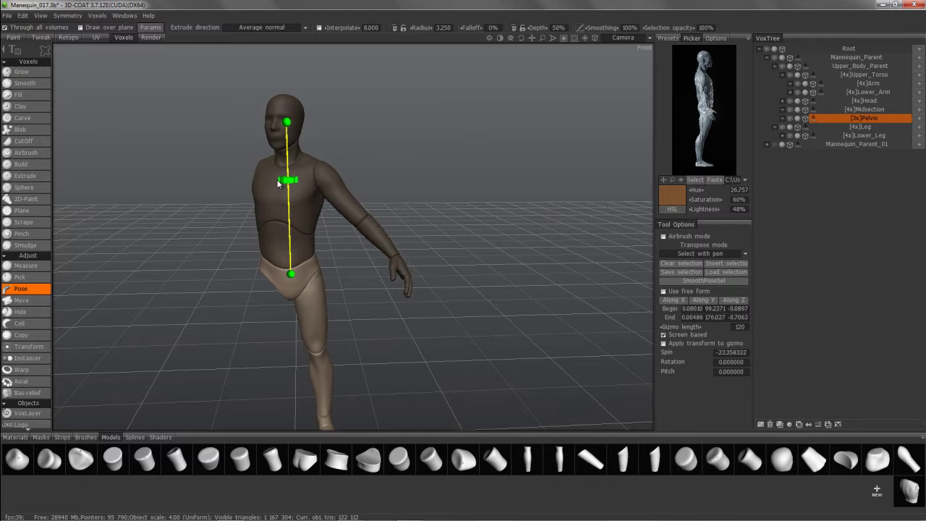
pyautogui.keyDown('alt'); pyautogui.moveTo(280, 218); pyautogui.dragTo(303, 280); pyautogui.keyUp('alt')
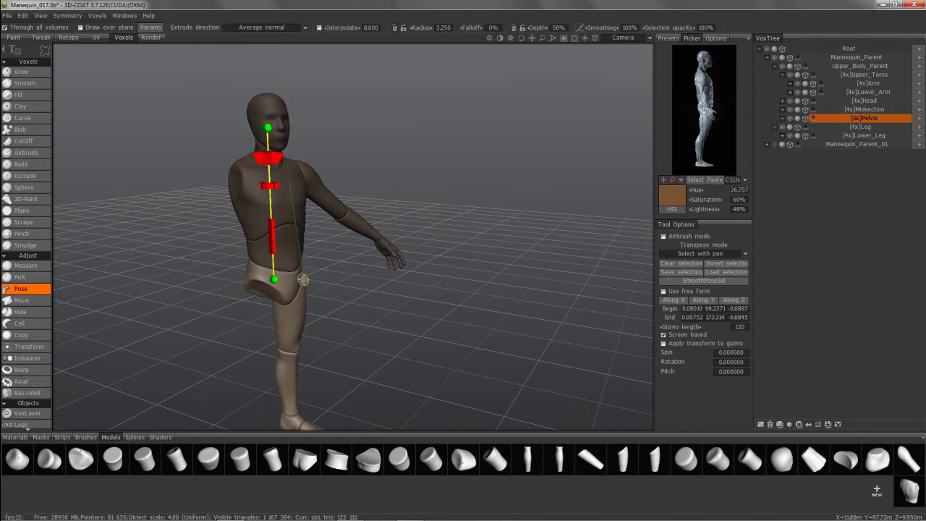
pyautogui.keyDown('alt'); pyautogui.moveTo(216, 230); pyautogui.dragTo(667, 268); pyautogui.keyUp('alt')
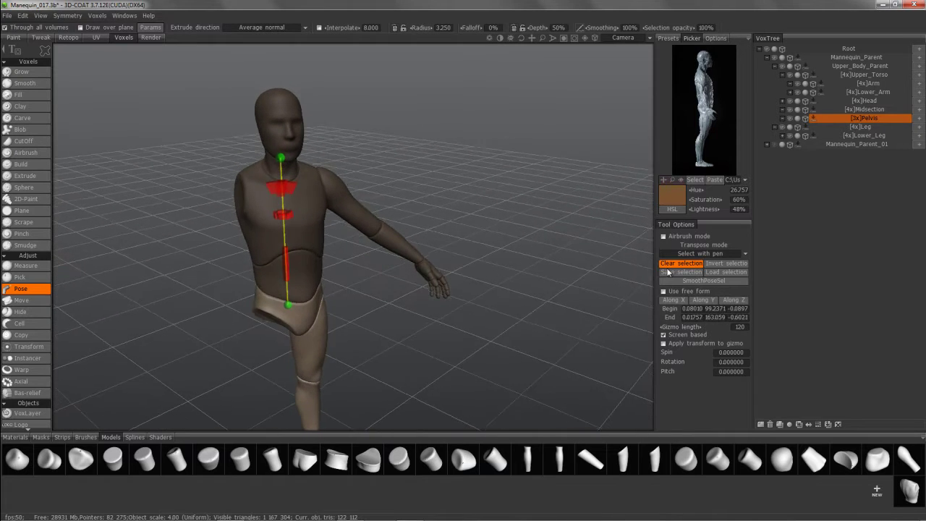
# Activate the Transform tool and make the Arm layer current to examine its gizmo at the shoulder
pyautogui.click(34, 346)
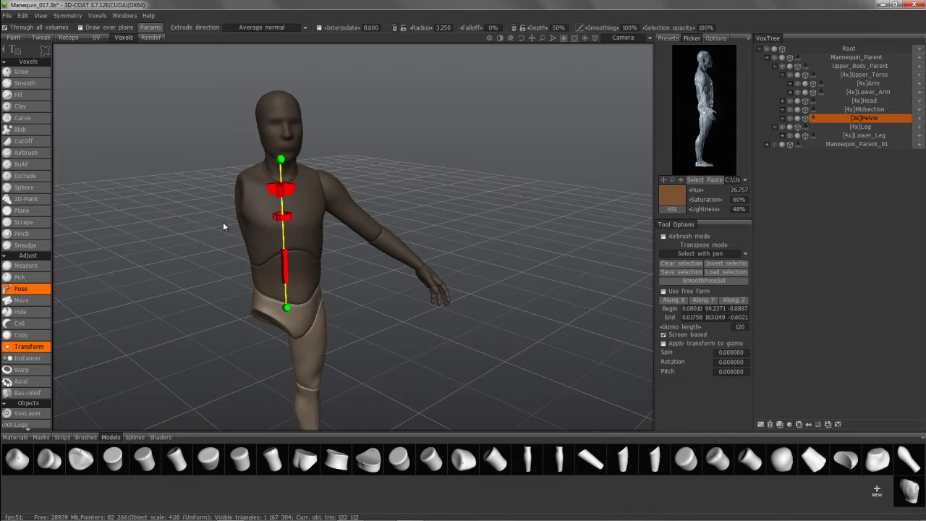
pyautogui.keyDown('alt'); pyautogui.moveTo(290, 230); pyautogui.dragTo(357, 199); pyautogui.keyUp('alt')
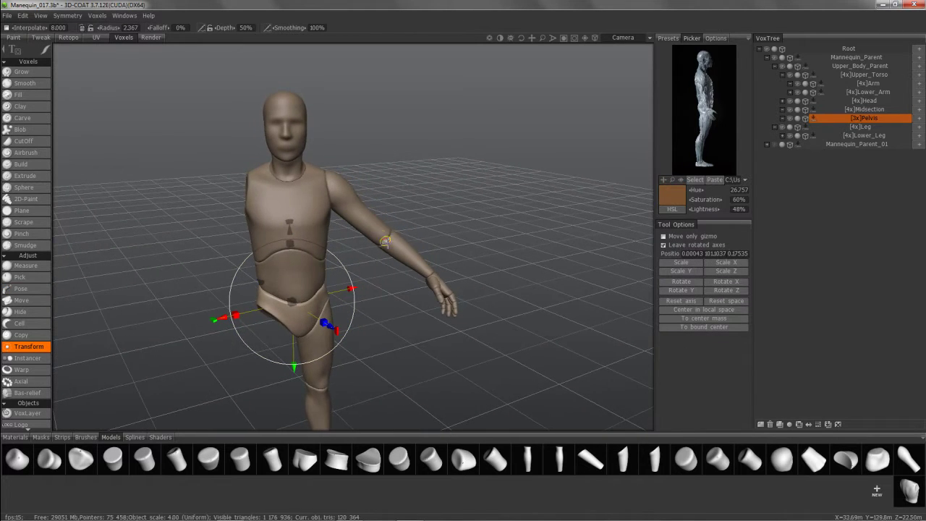
pyautogui.click(847, 93)
pyautogui.keyDown('alt'); pyautogui.moveTo(394, 256); pyautogui.dragTo(359, 168); pyautogui.keyUp('alt')
pyautogui.click(853, 83)
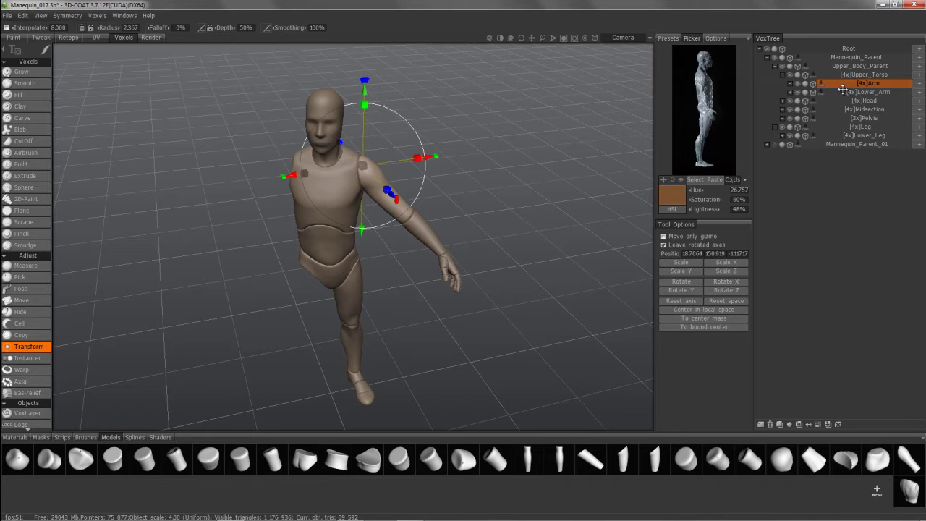
pyautogui.keyDown('alt'); pyautogui.moveTo(396, 178); pyautogui.dragTo(375, 181); pyautogui.keyUp('alt')
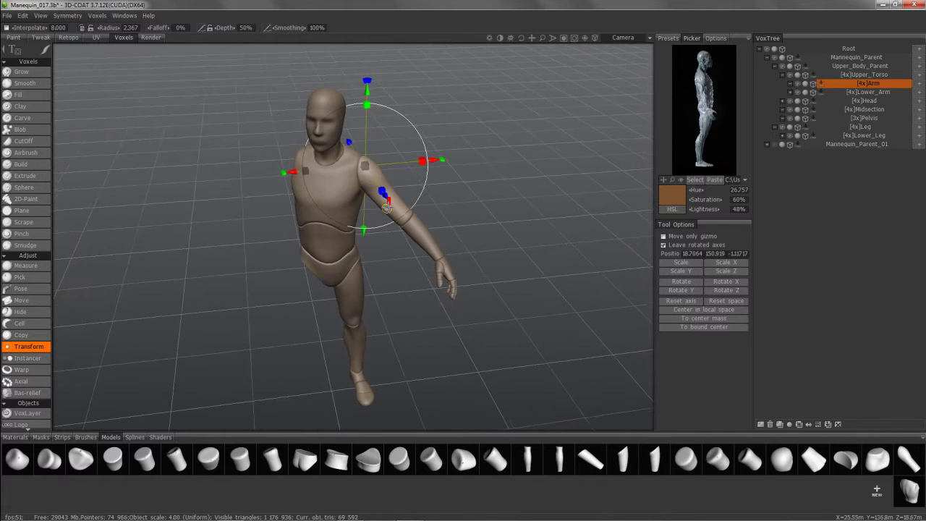
pyautogui.keyDown('alt'); pyautogui.moveTo(375, 189); pyautogui.dragTo(377, 197); pyautogui.keyUp('alt')
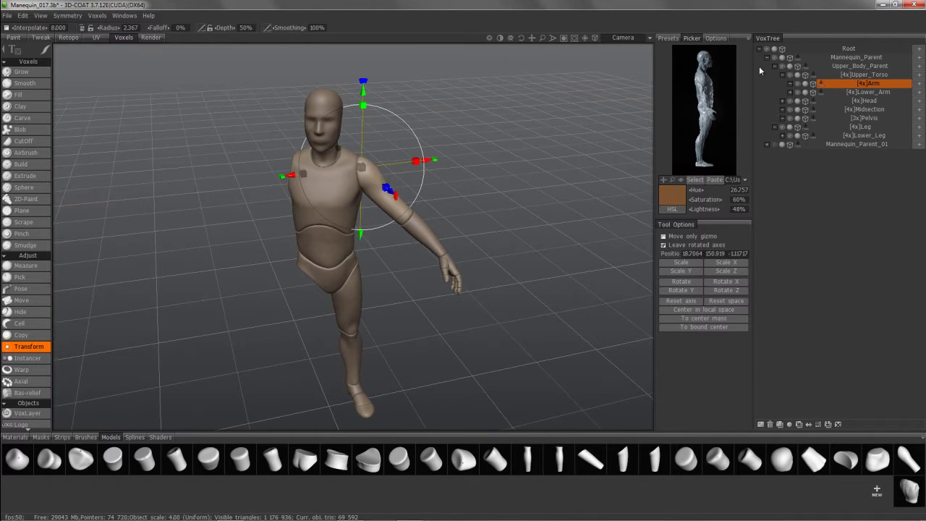
# Make the Mannequin_Parent layer current and try moving the whole mannequin along the gizmo's Z axis
pyautogui.keyDown('ctrl'); pyautogui.click(855, 57); pyautogui.keyUp('ctrl')
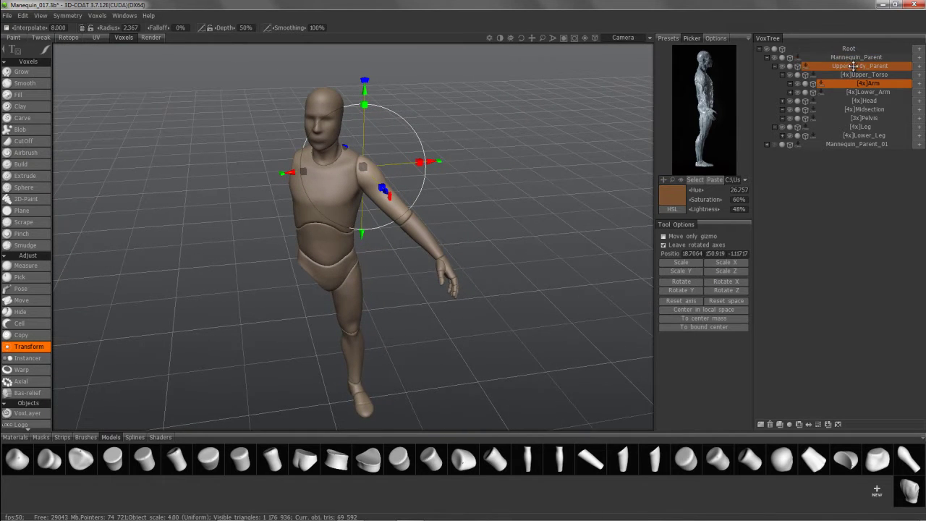
pyautogui.click(845, 58)
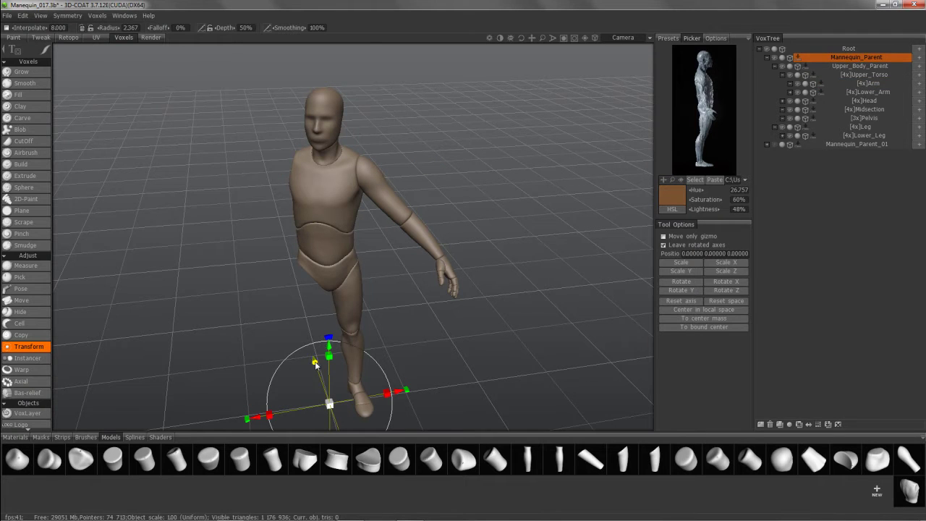
pyautogui.moveTo(315, 361)
pyautogui.mouseDown()
pyautogui.moveTo(309, 337)
pyautogui.moveTo(322, 373)
pyautogui.moveTo(311, 345)
pyautogui.mouseUp()
pyautogui.hotkey('ctrl', 'z')
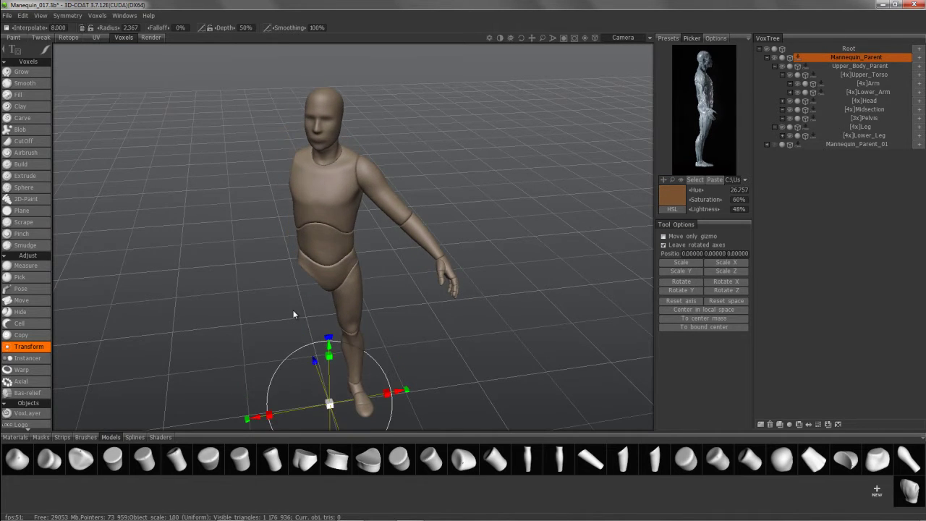
pyautogui.keyDown('alt'); pyautogui.moveTo(295, 314); pyautogui.dragTo(330, 377); pyautogui.keyUp('alt')
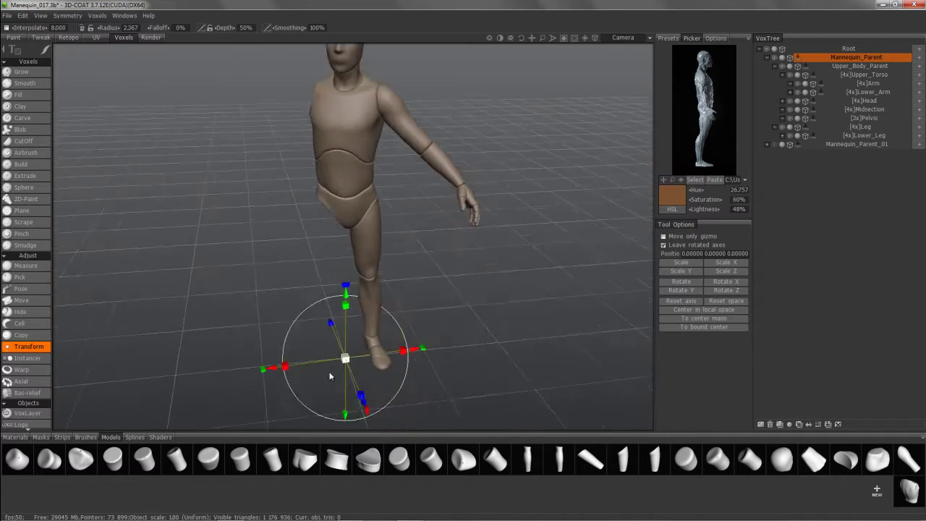
pyautogui.keyDown('alt'); pyautogui.moveTo(331, 377); pyautogui.dragTo(324, 238, button='middle'); pyautogui.keyUp('alt')
pyautogui.keyDown('alt'); pyautogui.moveTo(324, 238); pyautogui.dragTo(366, 255); pyautogui.keyUp('alt')
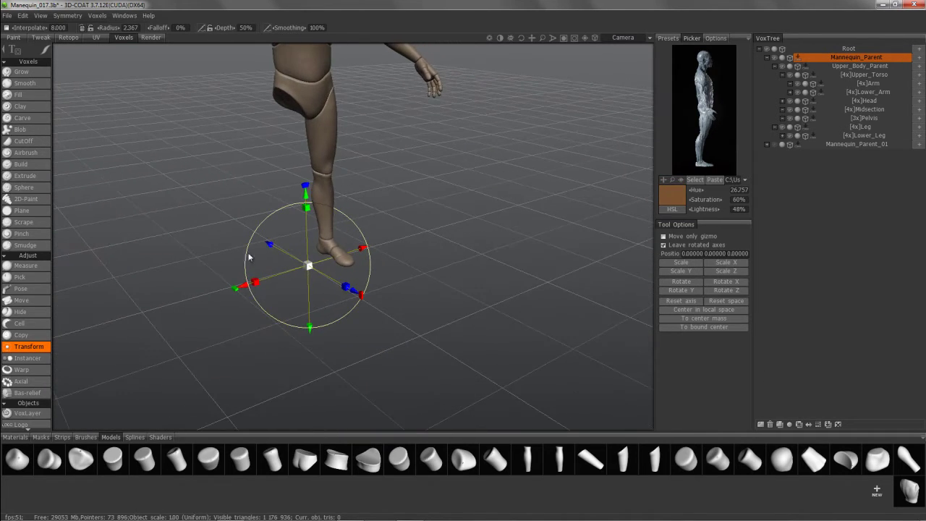
# Make the Upper_Body_Parent layer current and try rotating the whole upper body about its gizmo at the pelvis
pyautogui.moveTo(412, 326); pyautogui.dragTo(274, 193)
pyautogui.moveTo(274, 193); pyautogui.dragTo(318, 297, button='middle')
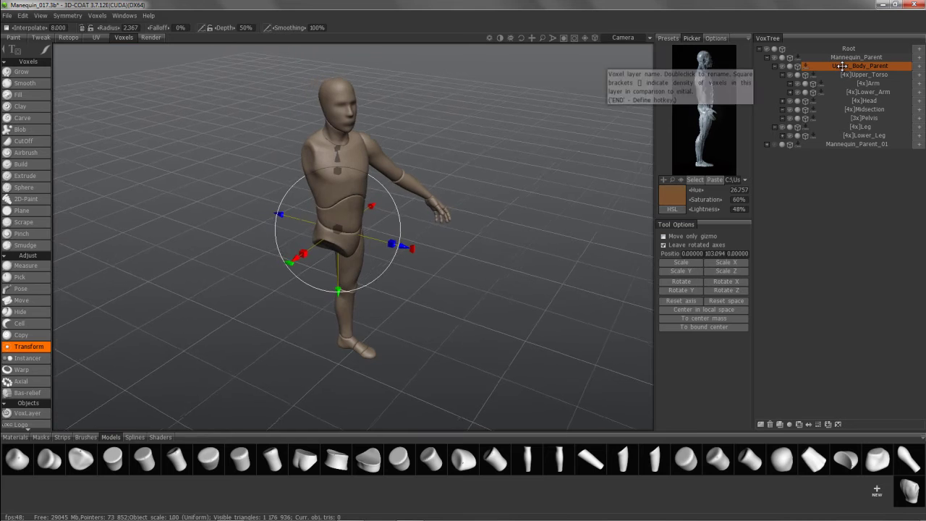
pyautogui.moveTo(291, 194); pyautogui.dragTo(373, 160)
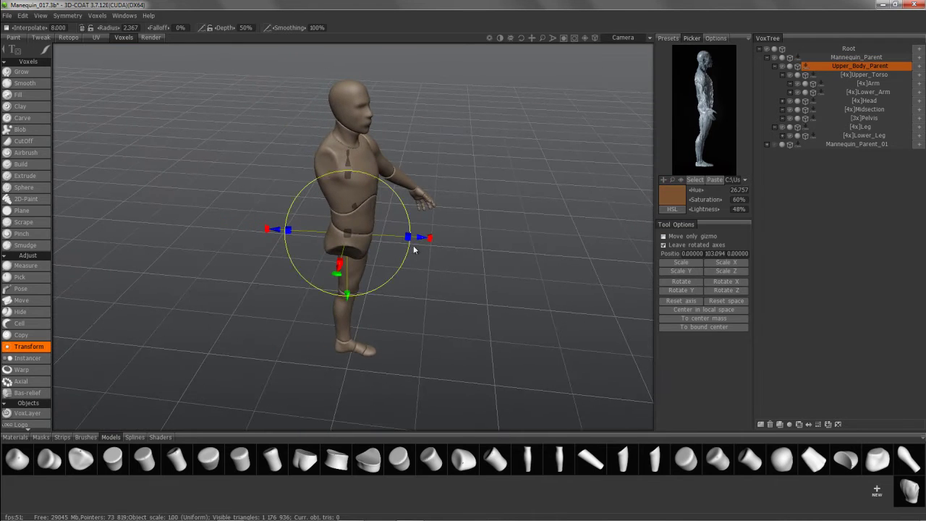
pyautogui.moveTo(430, 243); pyautogui.dragTo(443, 257)
pyautogui.moveTo(444, 257); pyautogui.dragTo(429, 262)
pyautogui.moveTo(430, 261); pyautogui.dragTo(431, 267, button='right')
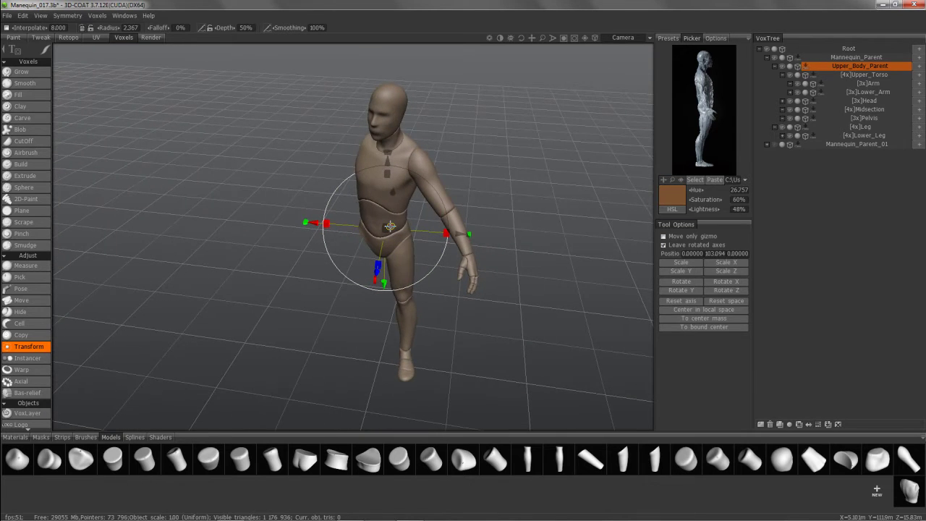
# Make the Arm layer current and examine where its gizmo sits at the shoulder
pyautogui.keyDown('alt'); pyautogui.moveTo(431, 267); pyautogui.dragTo(564, 223); pyautogui.keyUp('alt')
pyautogui.scroll(2, 593, 221)
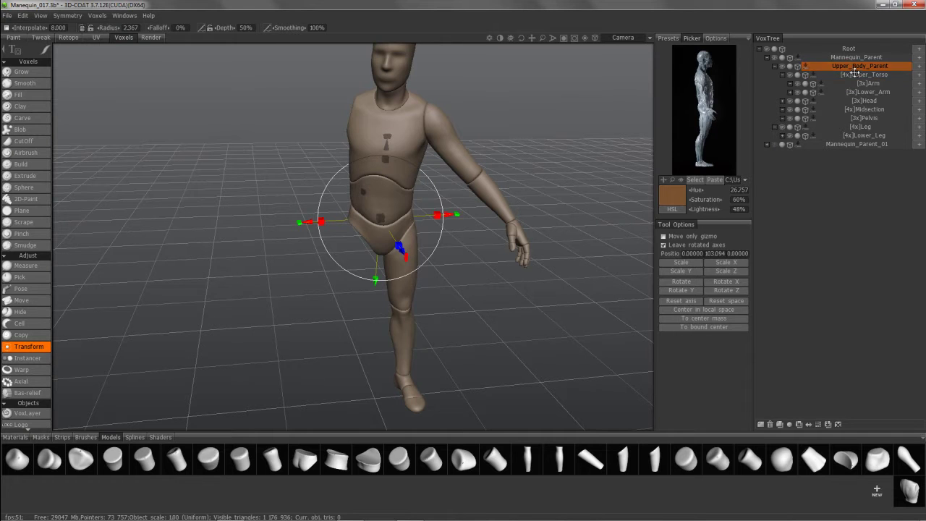
pyautogui.moveTo(426, 117); pyautogui.dragTo(433, 128, button='right')
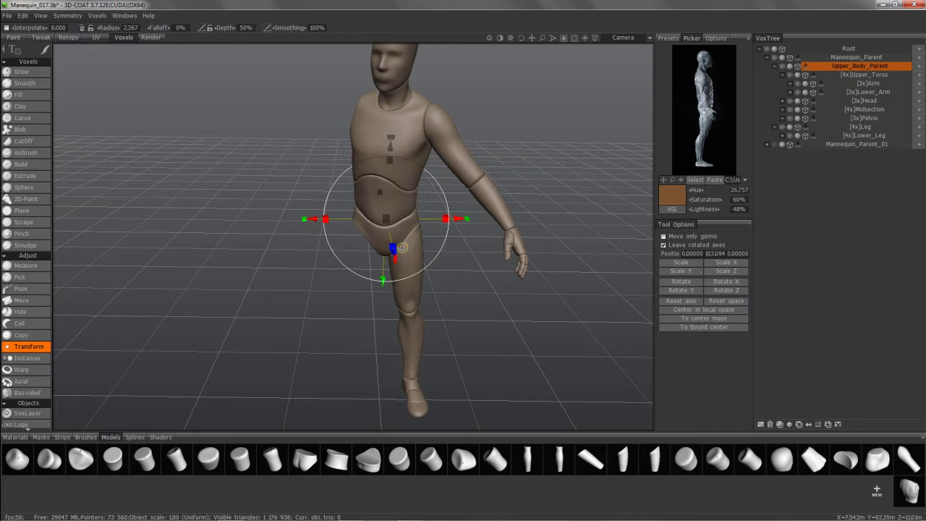
pyautogui.moveTo(416, 327); pyautogui.dragTo(521, 145, button='right')
pyautogui.click(868, 83)
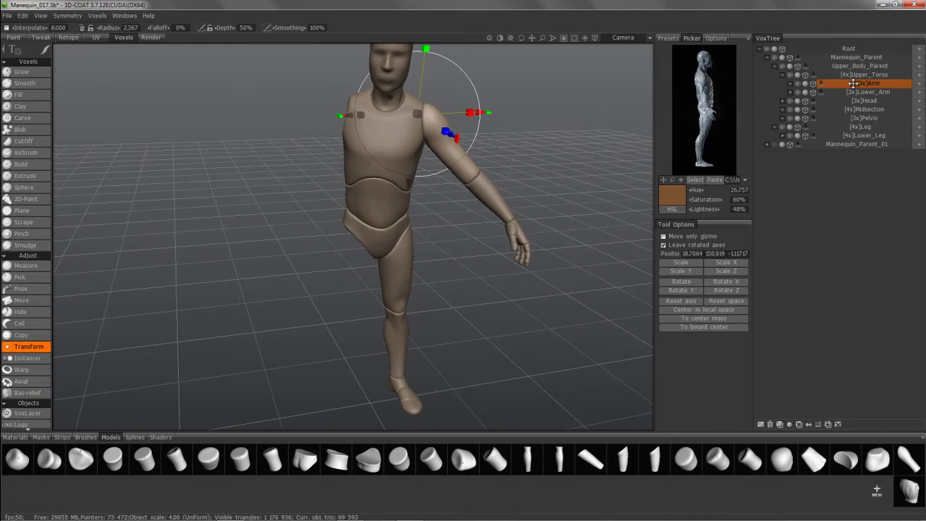
pyautogui.keyDown('alt'); pyautogui.moveTo(465, 209); pyautogui.dragTo(464, 167); pyautogui.keyUp('alt')
pyautogui.moveTo(463, 169); pyautogui.dragTo(442, 150, button='right')
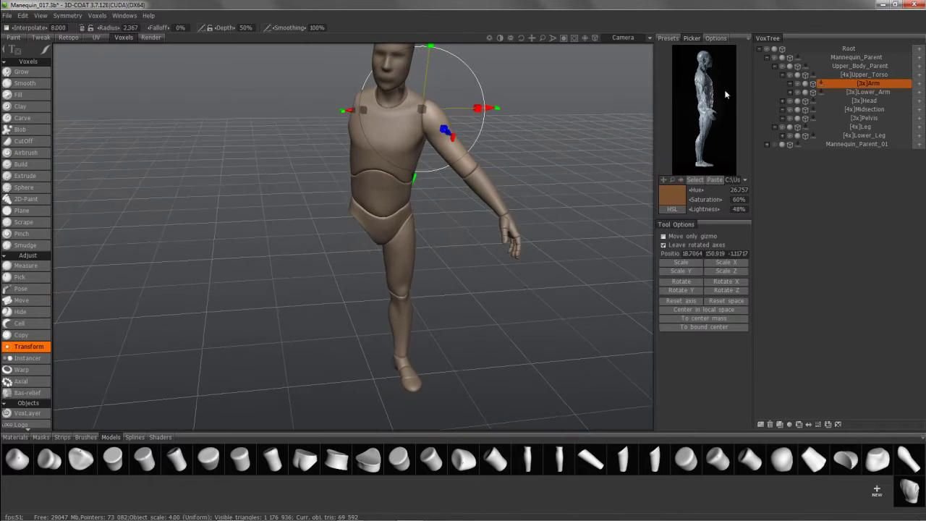
# Make the Lower_Arm layer current and, with Move only gizmo enabled, place its gizmo at the elbow joint
pyautogui.click(853, 92)
pyautogui.keyDown('alt'); pyautogui.moveTo(456, 140); pyautogui.dragTo(311, 148); pyautogui.keyUp('alt')
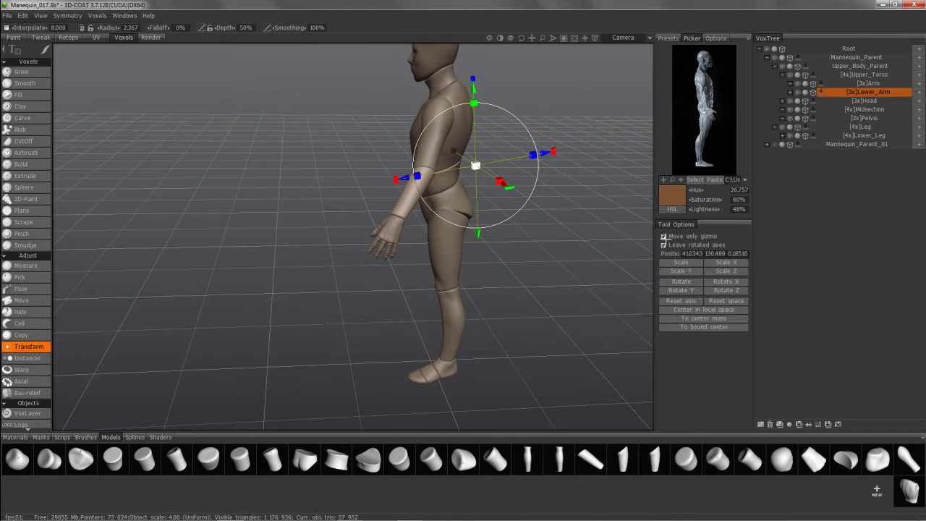
pyautogui.keyDown('alt'); pyautogui.moveTo(351, 181); pyautogui.dragTo(411, 183); pyautogui.keyUp('alt')
pyautogui.moveTo(492, 191)
pyautogui.keyDown('alt'); pyautogui.mouseDown()
pyautogui.moveTo(430, 183)
pyautogui.moveTo(487, 180)
pyautogui.mouseUp(); pyautogui.keyUp('alt')
pyautogui.keyDown('alt'); pyautogui.moveTo(577, 173); pyautogui.dragTo(499, 183); pyautogui.keyUp('alt')
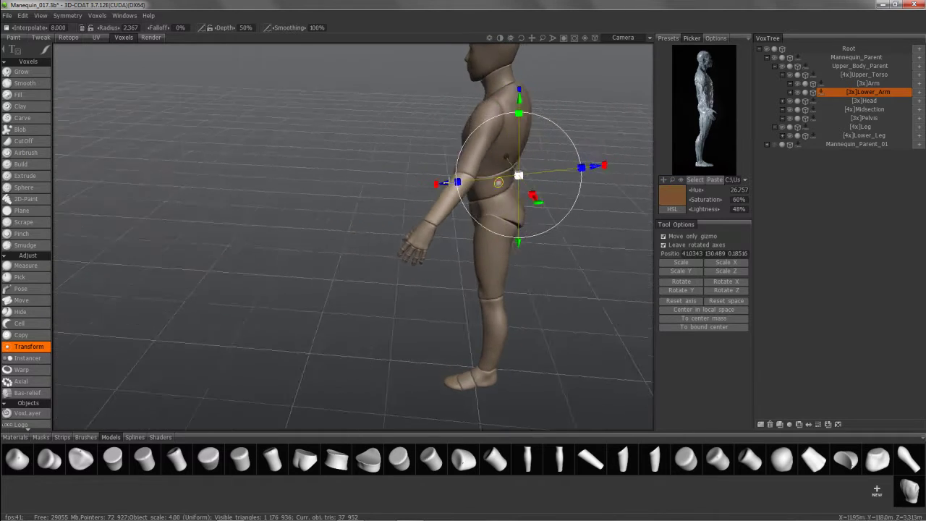
pyautogui.moveTo(520, 181); pyautogui.dragTo(572, 182, button='right')
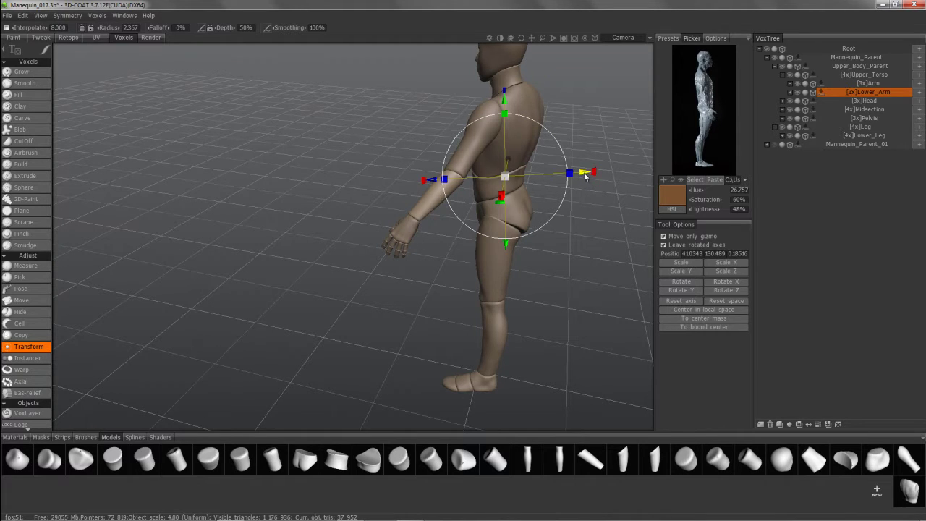
pyautogui.moveTo(585, 176); pyautogui.dragTo(559, 212)
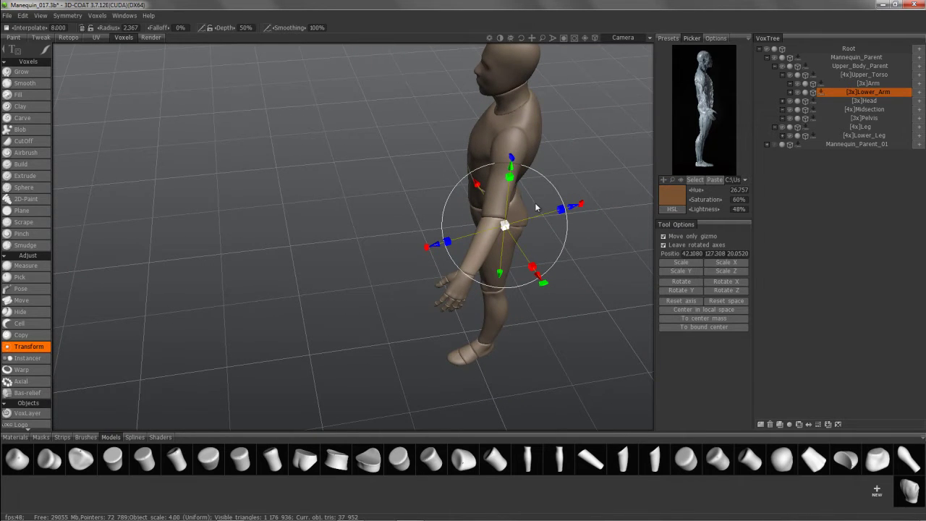
pyautogui.moveTo(536, 205); pyautogui.dragTo(529, 197)
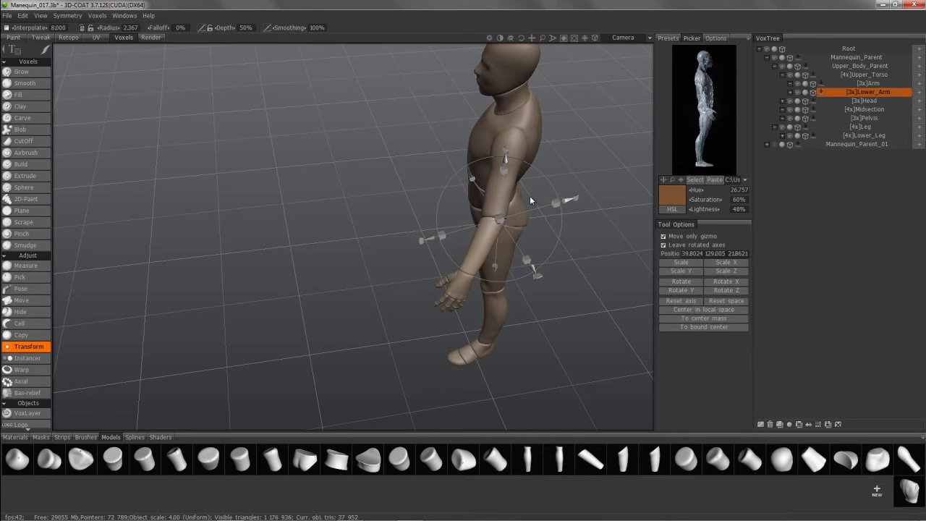
pyautogui.moveTo(530, 196); pyautogui.dragTo(595, 175, button='middle')
pyautogui.moveTo(594, 177); pyautogui.dragTo(591, 180)
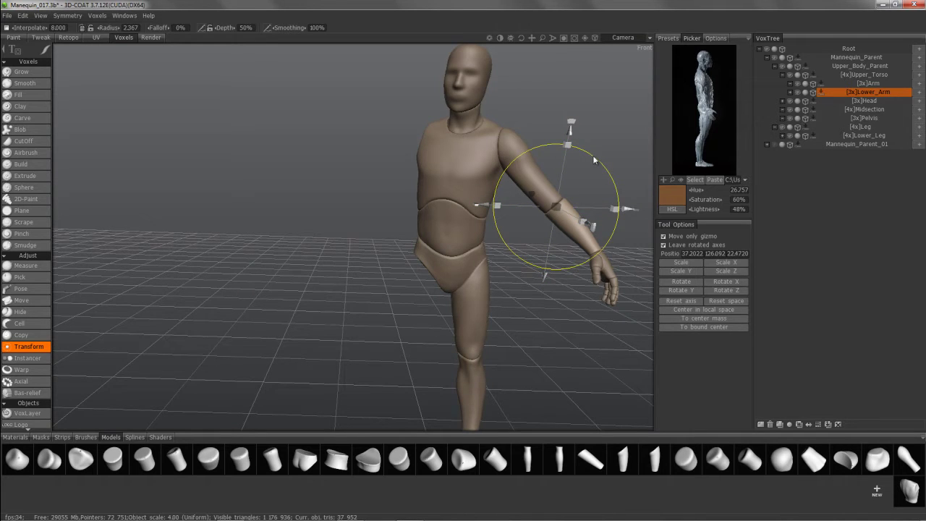
# Rotate the Lower_Arm gizmo to line up with the forearm, fine-tune its place in the elbow and disable Move only gizmo
pyautogui.moveTo(594, 160); pyautogui.dragTo(533, 224)
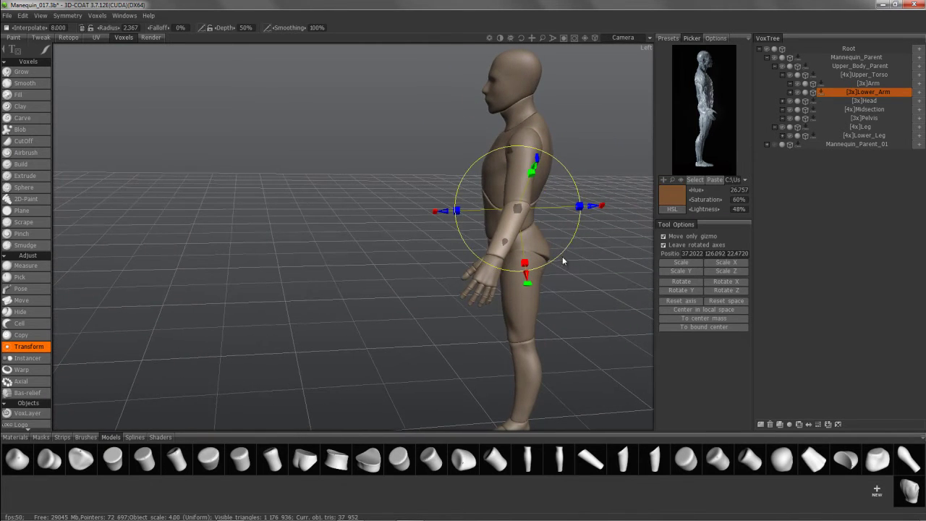
pyautogui.moveTo(566, 253); pyautogui.dragTo(644, 260)
pyautogui.moveTo(644, 260); pyautogui.dragTo(548, 260, button='middle')
pyautogui.moveTo(548, 260); pyautogui.dragTo(667, 246)
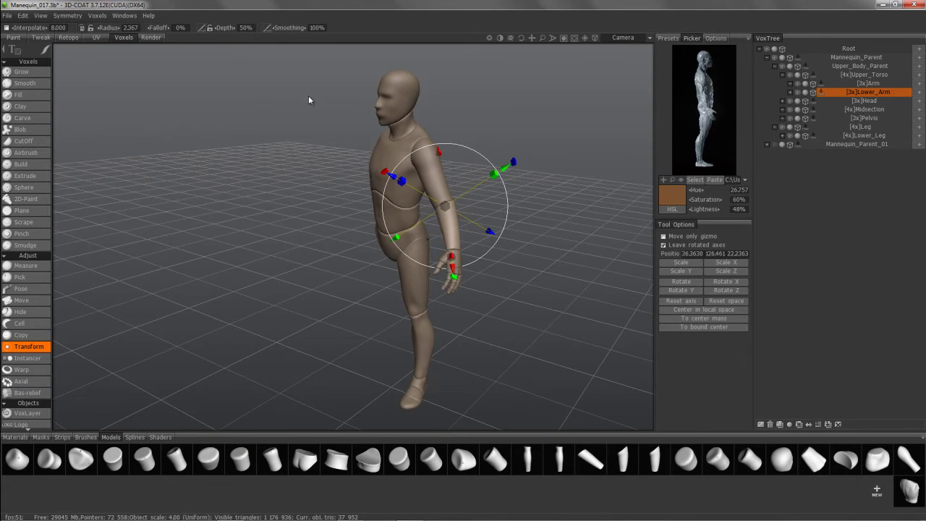
# Rotate the lower arm about the elbow gizmo until the forearm points forward, roughly horizontal
pyautogui.moveTo(308, 100); pyautogui.dragTo(332, 172)
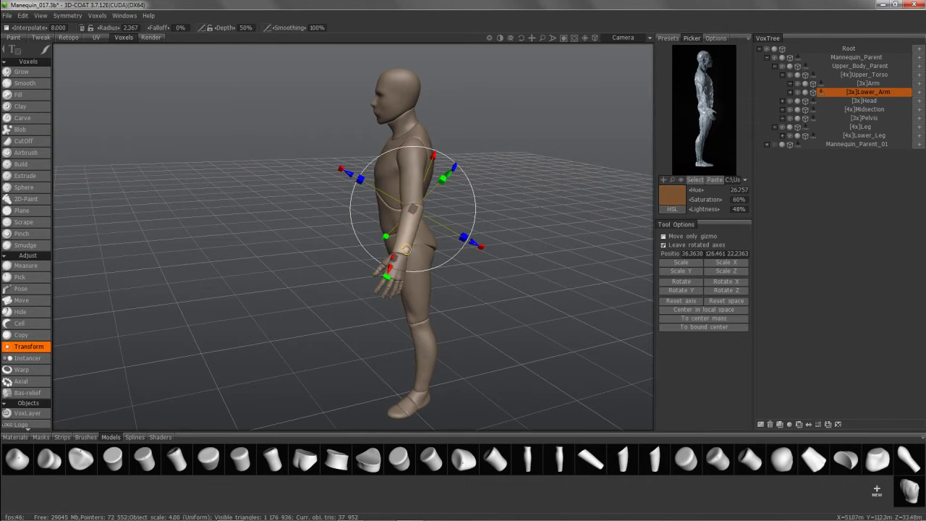
pyautogui.moveTo(441, 270); pyautogui.dragTo(304, 88)
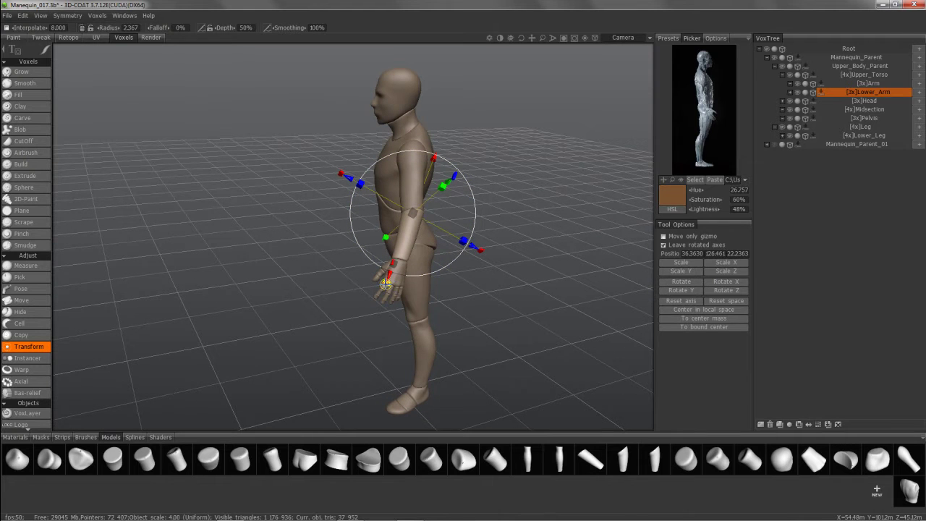
pyautogui.moveTo(334, 194); pyautogui.dragTo(496, 188)
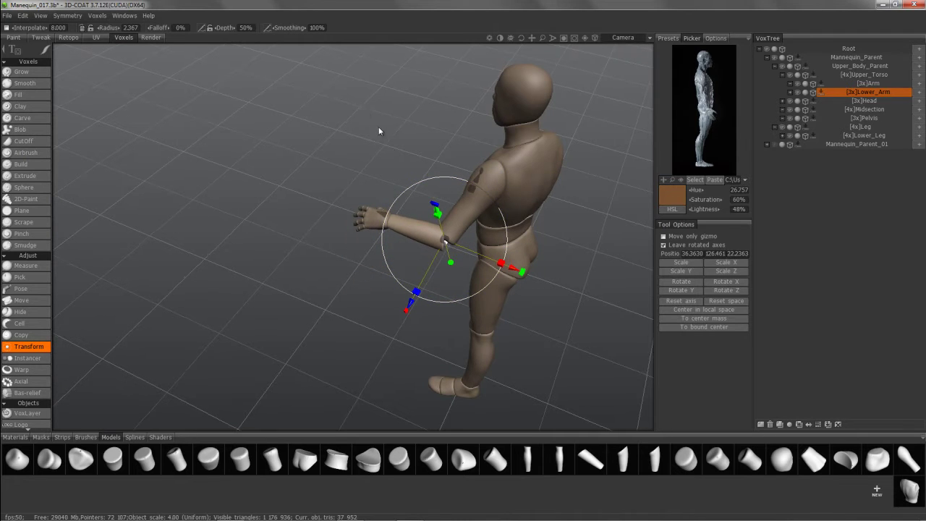
pyautogui.moveTo(378, 128); pyautogui.dragTo(701, 255)
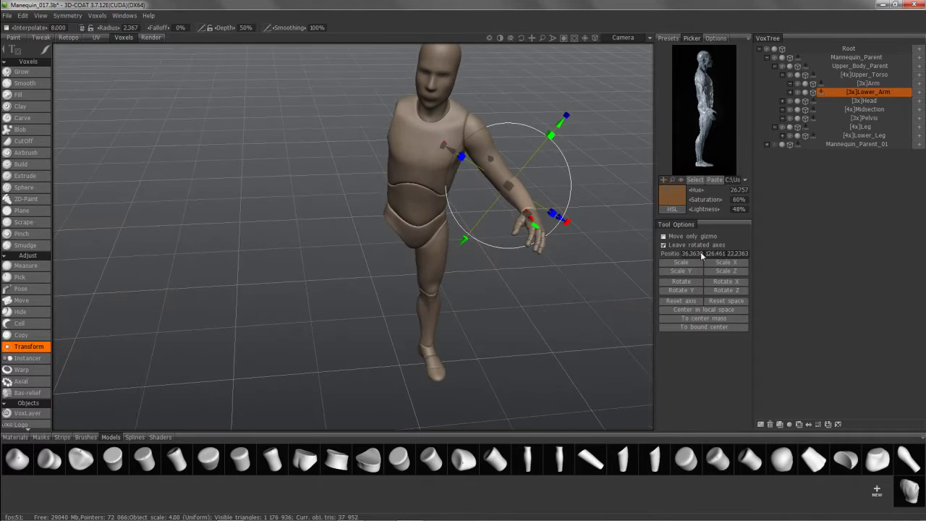
# Expand the Lower_Arm branch, make the Hand layer current and send its gizmo to the hand's center of mass
pyautogui.click(790, 92)
pyautogui.click(872, 100)
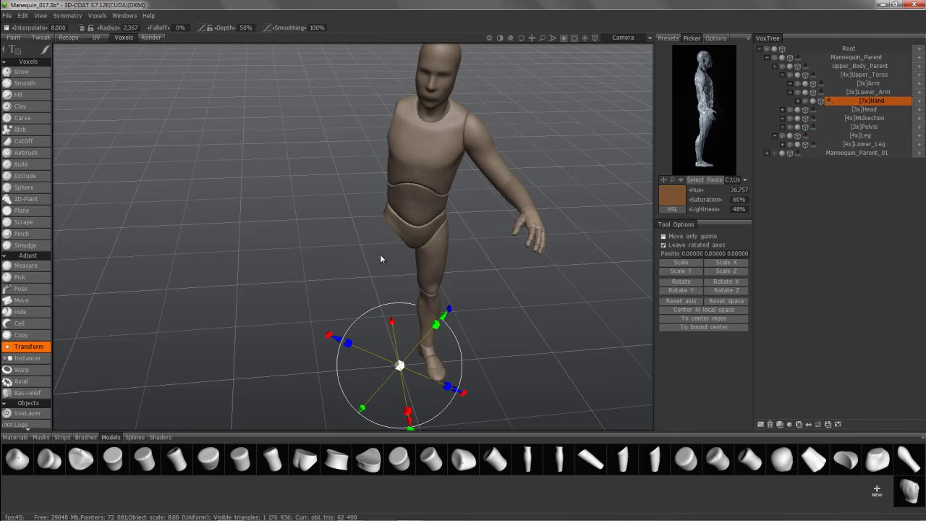
pyautogui.click(706, 320)
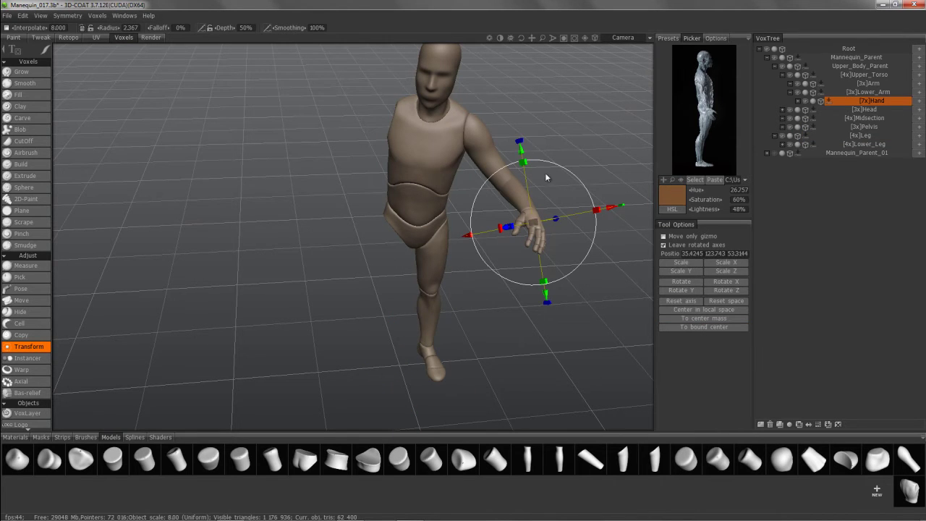
# With Move only gizmo enabled, rotate the Hand gizmo to align with the forearm and shift it back to the wrist
pyautogui.click(663, 235)
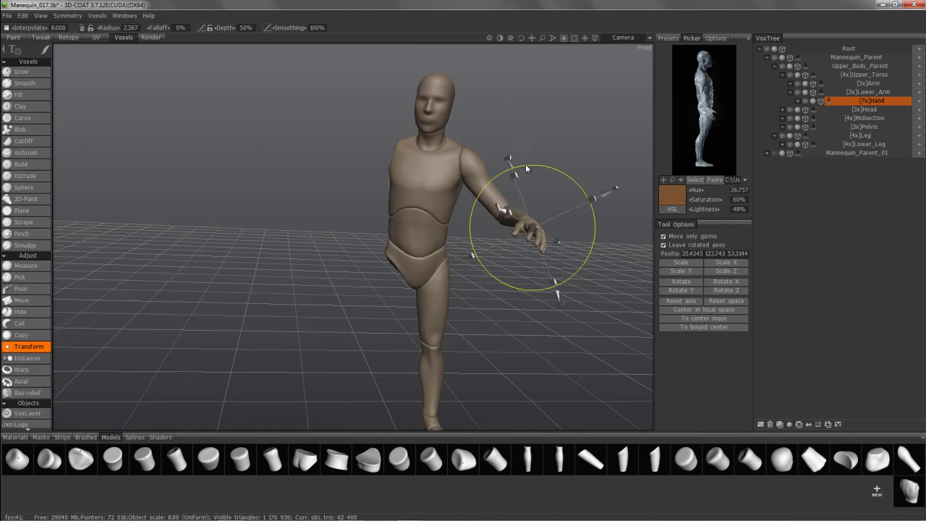
pyautogui.moveTo(510, 173); pyautogui.dragTo(276, 201, button='middle')
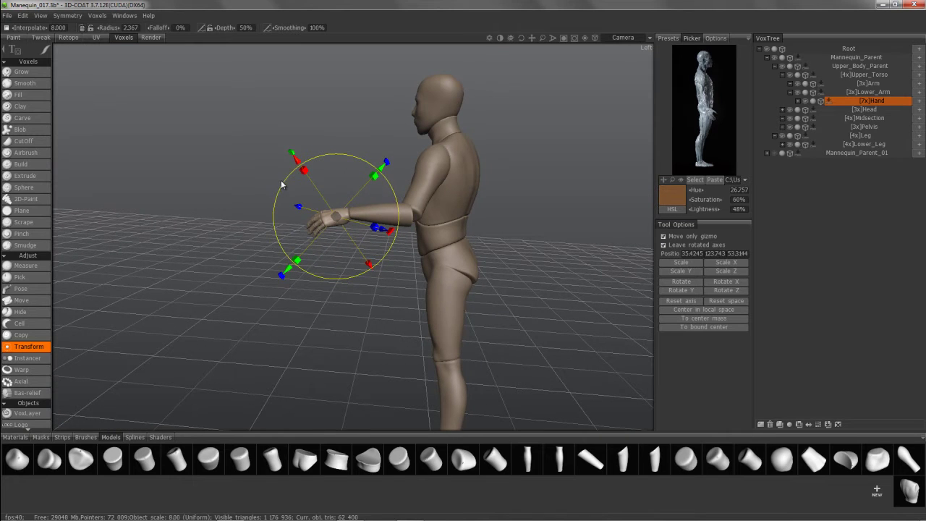
pyautogui.moveTo(283, 184); pyautogui.dragTo(277, 261)
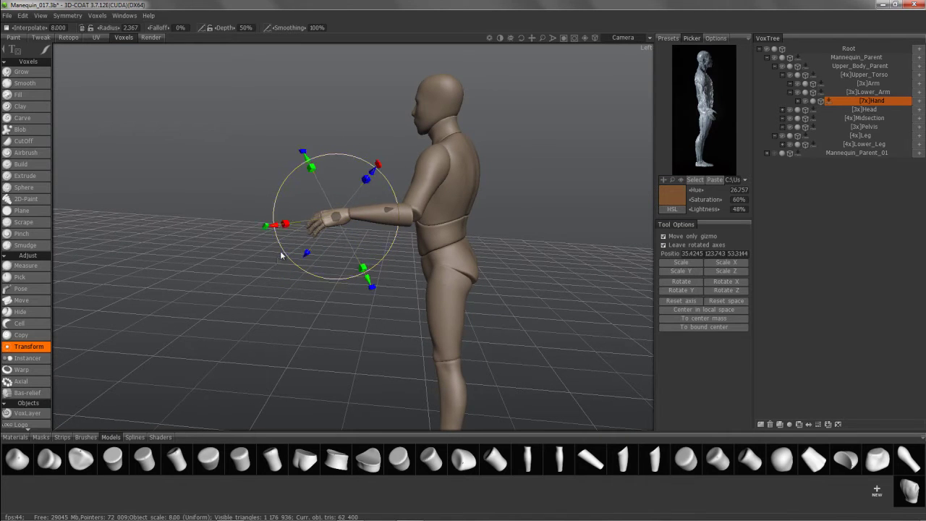
pyautogui.moveTo(281, 255); pyautogui.dragTo(490, 214, button='middle')
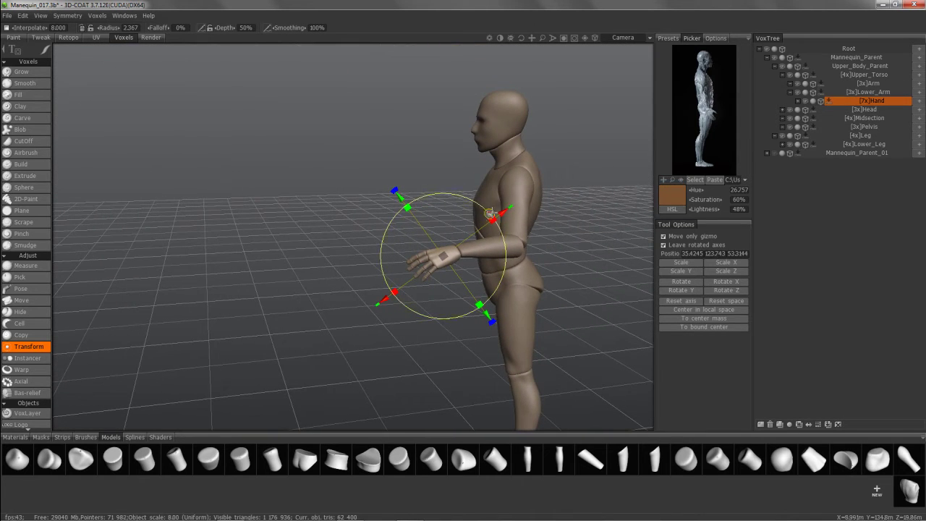
pyautogui.moveTo(478, 204); pyautogui.dragTo(527, 218)
pyautogui.moveTo(500, 210); pyautogui.dragTo(472, 197, button='middle')
pyautogui.moveTo(472, 194); pyautogui.dragTo(471, 200)
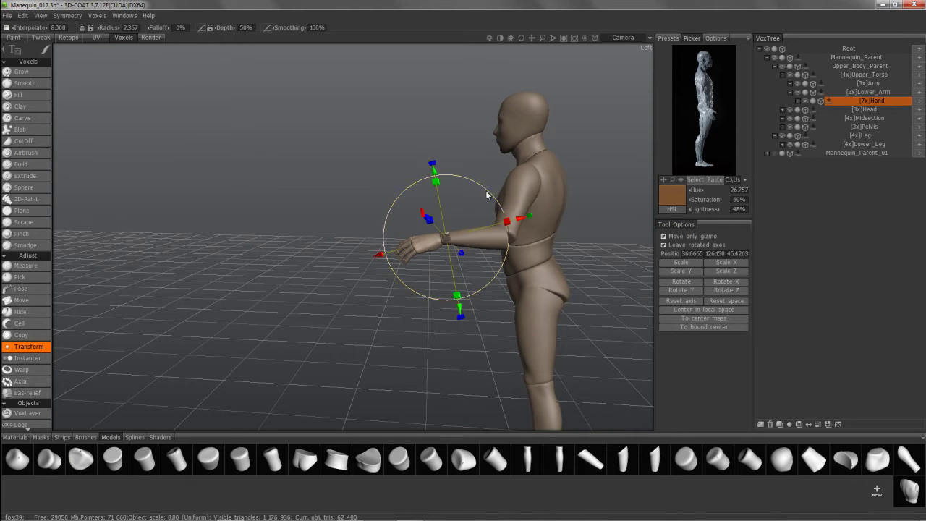
# Center the gizmo in the wrist from other angles, disable Move only gizmo and rotate the hand about the wrist
pyautogui.keyDown('alt'); pyautogui.moveTo(486, 191); pyautogui.dragTo(594, 235); pyautogui.keyUp('alt')
pyautogui.moveTo(557, 193); pyautogui.dragTo(424, 190, button='middle')
pyautogui.moveTo(430, 189); pyautogui.dragTo(386, 182)
pyautogui.moveTo(416, 177); pyautogui.dragTo(471, 239, button='middle')
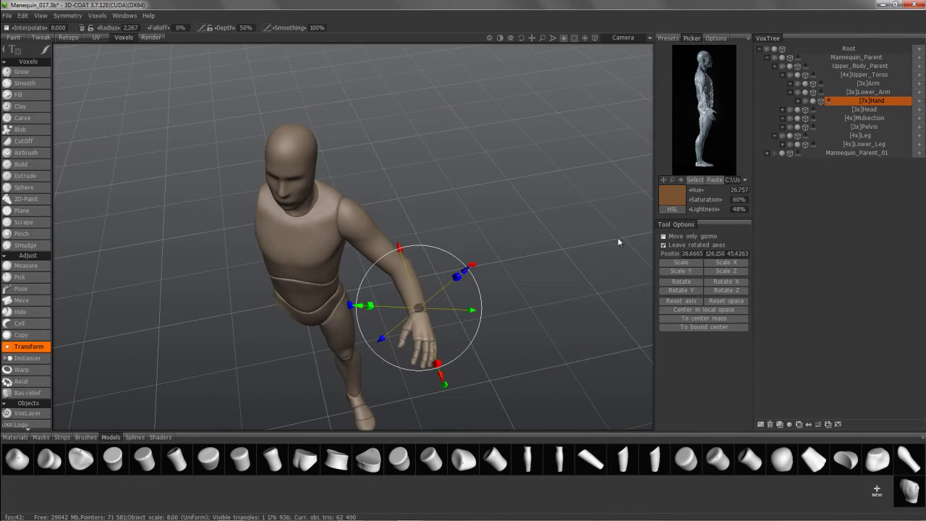
pyautogui.moveTo(619, 243); pyautogui.dragTo(466, 271, button='middle')
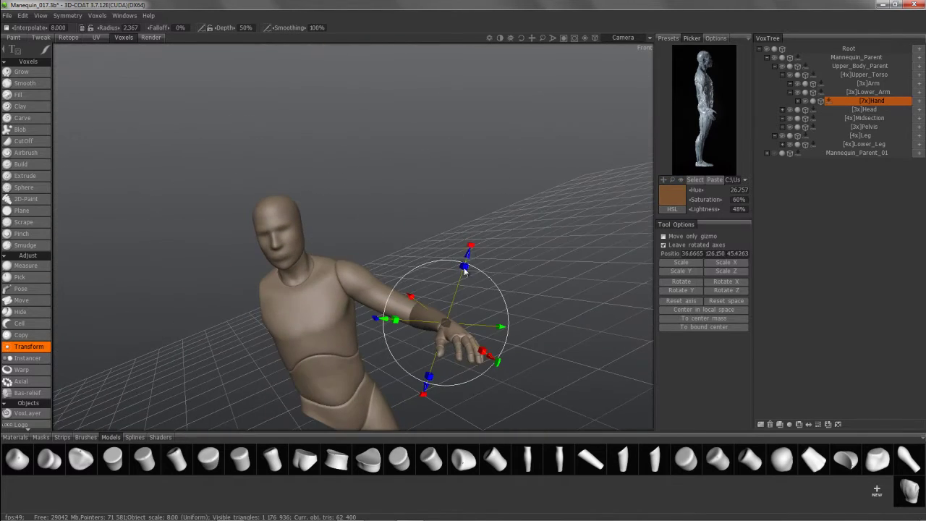
pyautogui.moveTo(471, 249); pyautogui.dragTo(566, 279)
pyautogui.moveTo(565, 279); pyautogui.dragTo(269, 142, button='middle')
# Activate the Move tool with Through all volumes disabled and a radius of 9.455, and make the Lower_Arm layer current
pyautogui.click(29, 301)
pyautogui.keyDown('alt'); pyautogui.moveTo(269, 143); pyautogui.dragTo(205, 194, button='right'); pyautogui.keyUp('alt')
pyautogui.keyDown('alt'); pyautogui.moveTo(205, 194); pyautogui.dragTo(249, 199, button='middle'); pyautogui.keyUp('alt')
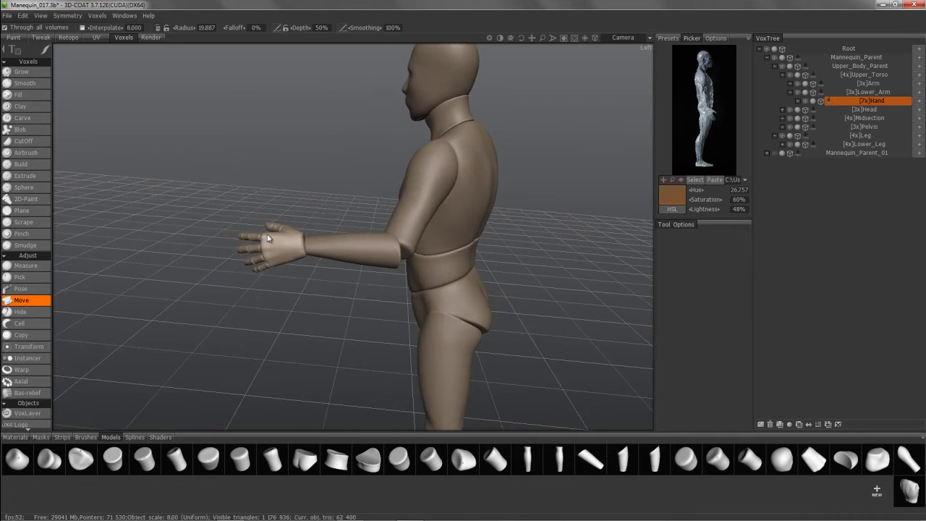
pyautogui.moveTo(311, 234)
pyautogui.keyDown('alt'); pyautogui.mouseDown()
pyautogui.moveTo(363, 244)
pyautogui.moveTo(385, 271)
pyautogui.moveTo(390, 217)
pyautogui.moveTo(388, 250)
pyautogui.mouseUp(); pyautogui.keyUp('alt')
pyautogui.scroll(-3, 385, 269)
pyautogui.click(883, 93)
pyautogui.scroll(-3, 387, 249)
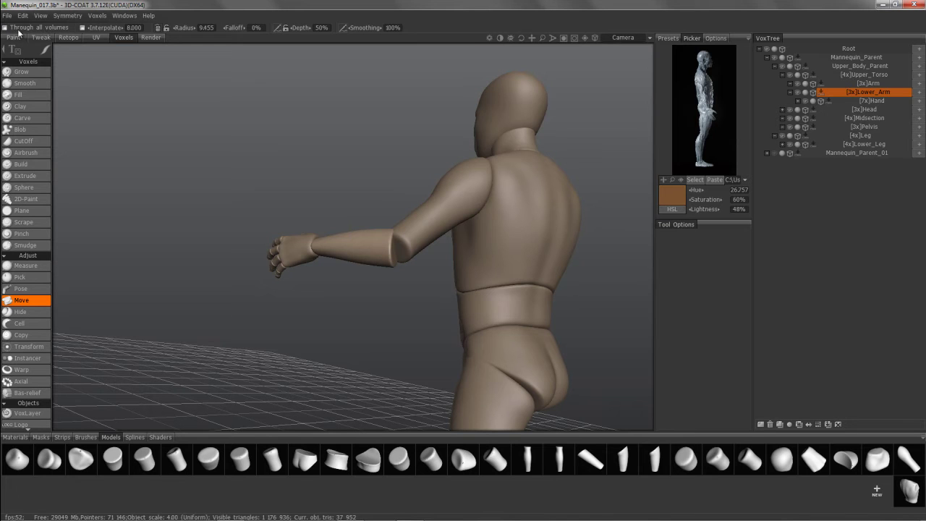
# Reshape the elbow end of the lower arm with the Move brush, reducing the radius to 6.729 and the depth to 43%
pyautogui.moveTo(389, 236)
pyautogui.keyDown('alt'); pyautogui.mouseDown()
pyautogui.moveTo(387, 259)
pyautogui.moveTo(397, 250)
pyautogui.mouseUp(); pyautogui.keyUp('alt')
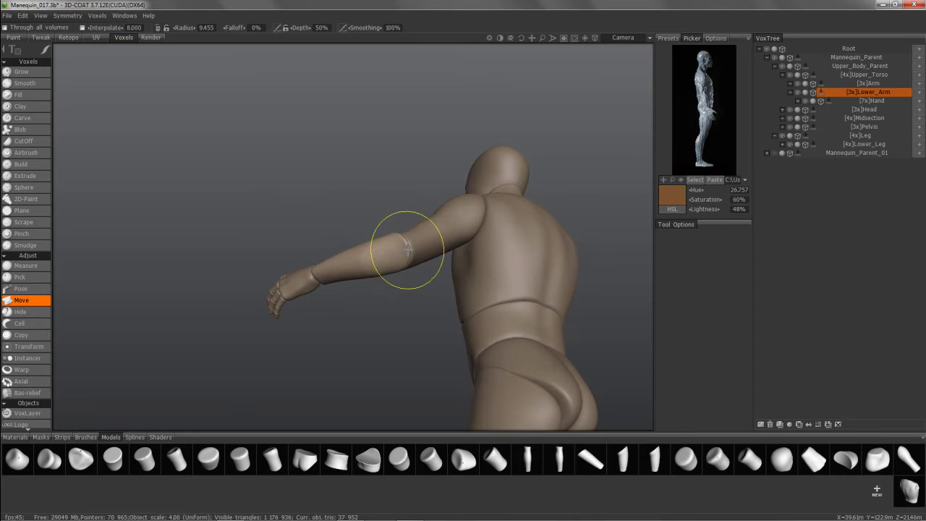
pyautogui.moveTo(406, 250)
pyautogui.mouseDown(button='right')
pyautogui.moveTo(367, 303)
pyautogui.moveTo(367, 281)
pyautogui.moveTo(392, 265)
pyautogui.mouseUp(button='right')
pyautogui.moveTo(392, 265); pyautogui.dragTo(394, 266)
pyautogui.moveTo(395, 266)
pyautogui.mouseDown(button='right')
pyautogui.moveTo(370, 298)
pyautogui.moveTo(389, 283)
pyautogui.moveTo(384, 265)
pyautogui.moveTo(391, 275)
pyautogui.moveTo(399, 269)
pyautogui.moveTo(393, 279)
pyautogui.mouseUp(button='right')
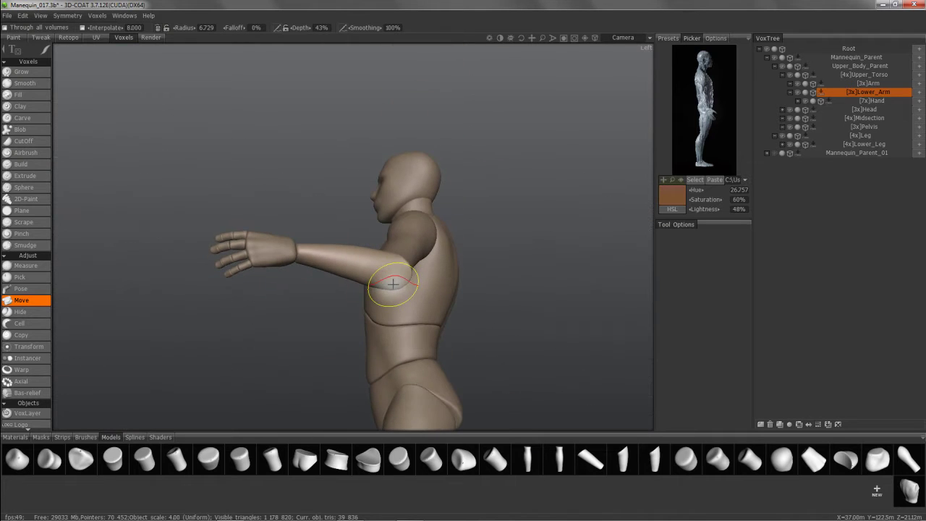
pyautogui.moveTo(396, 282)
pyautogui.keyDown('alt'); pyautogui.mouseDown()
pyautogui.moveTo(359, 279)
pyautogui.moveTo(379, 295)
pyautogui.moveTo(352, 240)
pyautogui.moveTo(331, 269)
pyautogui.moveTo(326, 312)
pyautogui.moveTo(389, 213)
pyautogui.moveTo(387, 279)
pyautogui.moveTo(369, 227)
pyautogui.moveTo(290, 213)
pyautogui.moveTo(340, 232)
pyautogui.moveTo(407, 217)
pyautogui.moveTo(404, 208)
pyautogui.moveTo(419, 232)
pyautogui.moveTo(419, 215)
pyautogui.moveTo(238, 189)
pyautogui.moveTo(252, 182)
pyautogui.moveTo(293, 254)
pyautogui.moveTo(253, 226)
pyautogui.moveTo(297, 189)
pyautogui.mouseUp(); pyautogui.keyUp('alt')
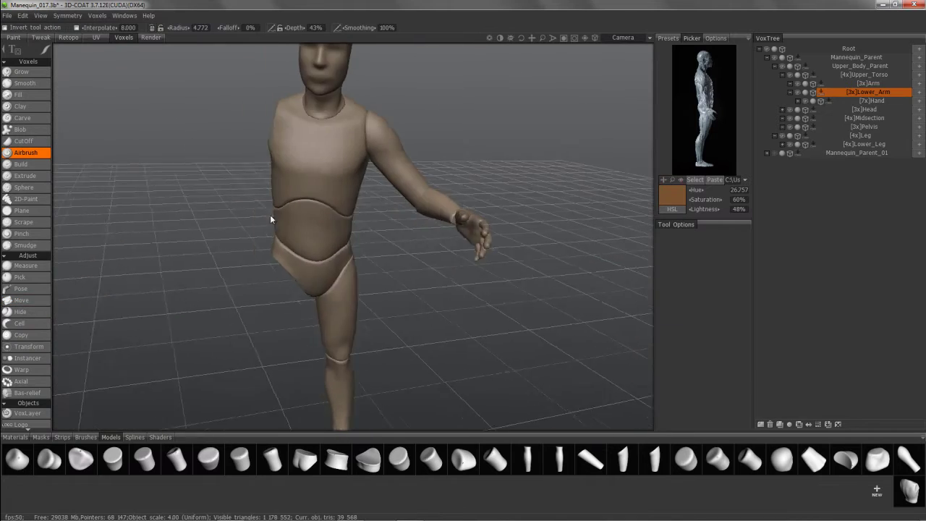
pyautogui.keyDown('alt'); pyautogui.moveTo(270, 219); pyautogui.dragTo(340, 148); pyautogui.keyUp('alt')
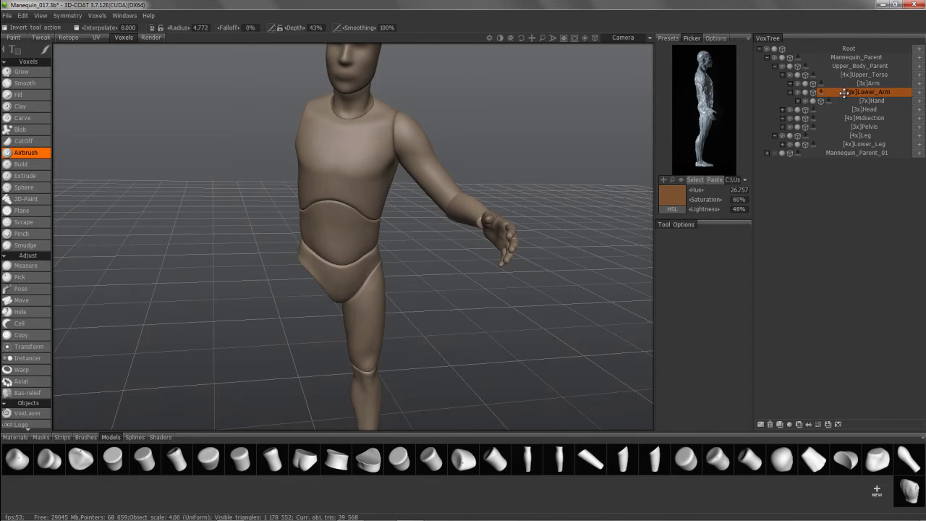
# Merge the Midsection layer into the Upper_Torso layer
pyautogui.rightClick(846, 91)
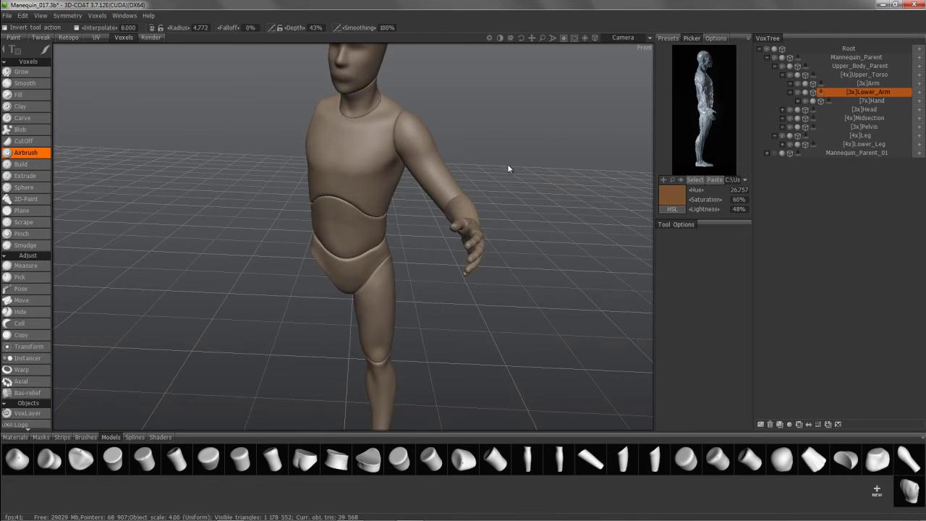
pyautogui.moveTo(478, 148); pyautogui.dragTo(834, 128)
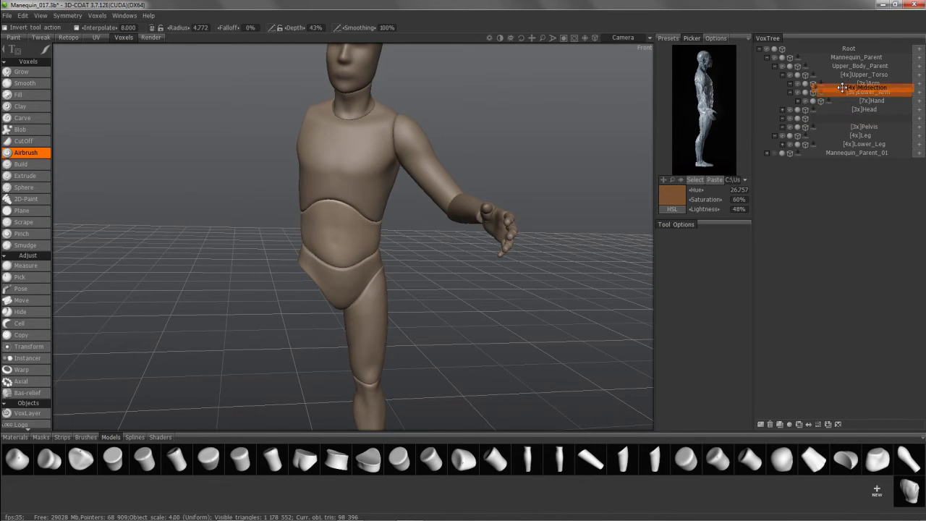
pyautogui.moveTo(842, 75); pyautogui.dragTo(891, 118)
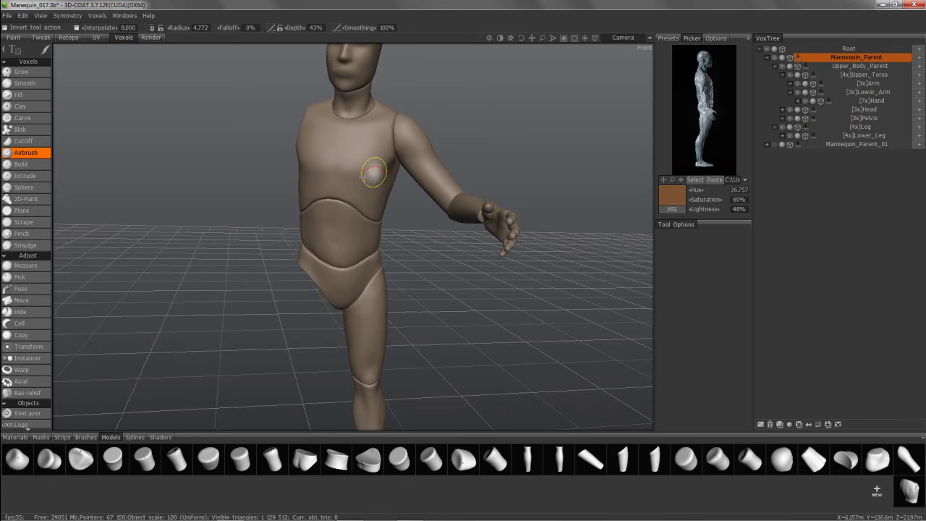
# Make the Upper_Torso layer current and fill the front seam between chest and midsection with the Fill brush
pyautogui.keyDown('alt'); pyautogui.moveTo(363, 178); pyautogui.dragTo(437, 165); pyautogui.keyUp('alt')
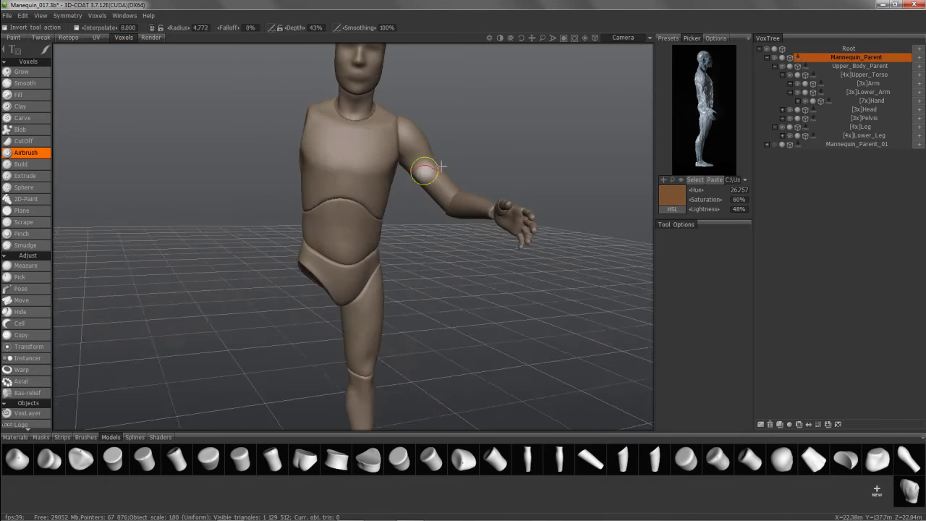
pyautogui.click(849, 74)
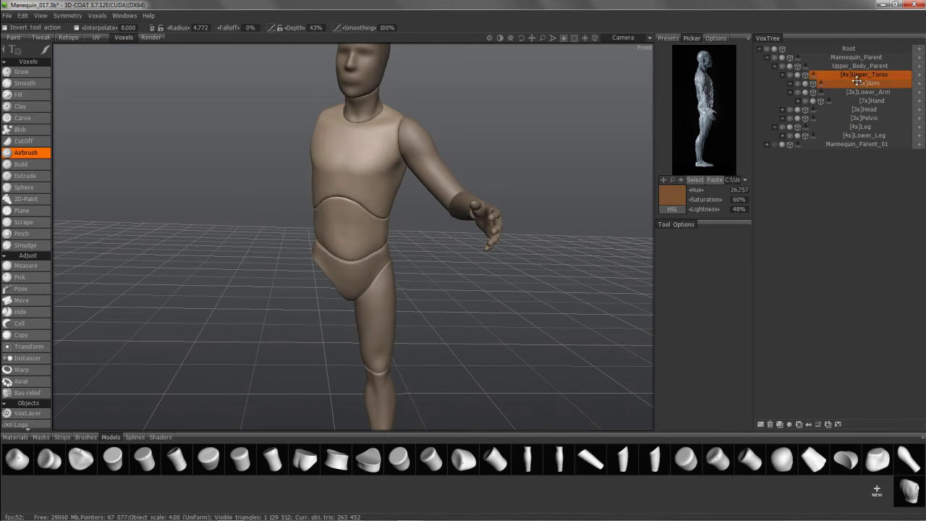
pyautogui.click(33, 95)
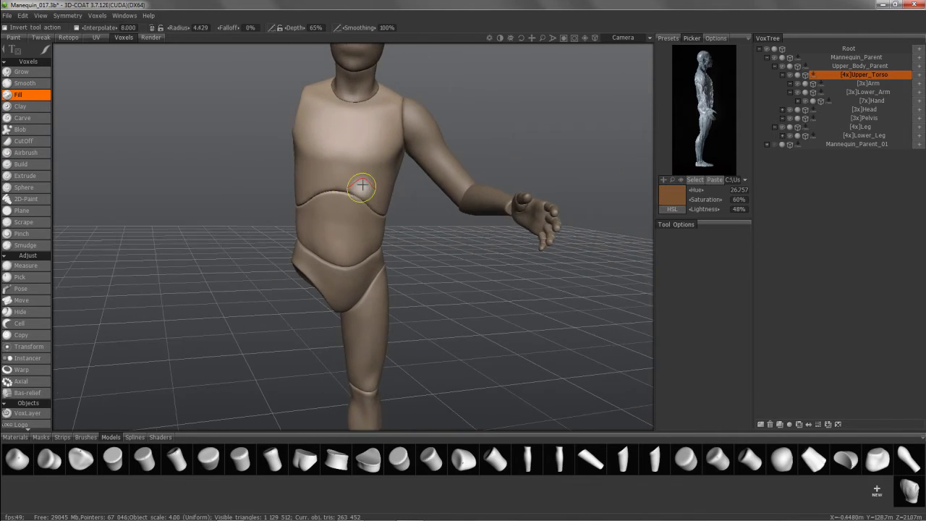
pyautogui.scroll(4, 362, 188)
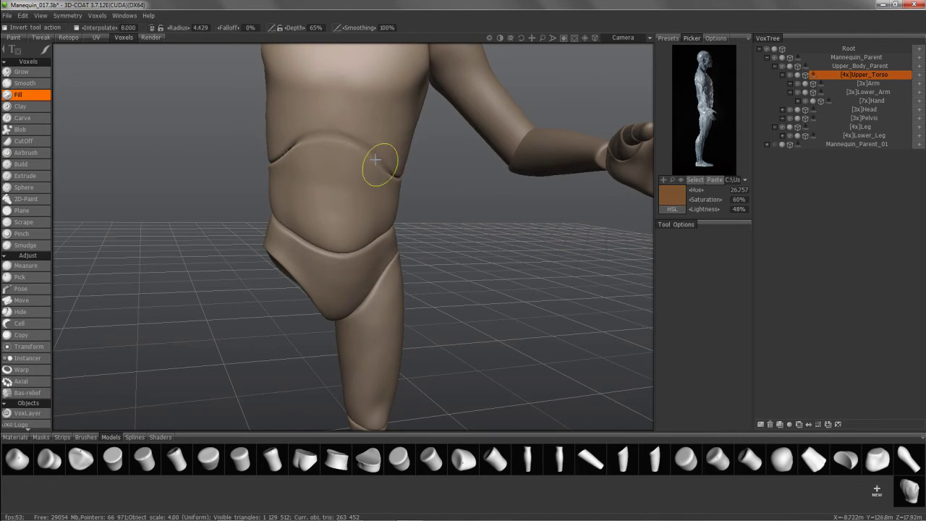
pyautogui.moveTo(375, 159); pyautogui.dragTo(366, 154)
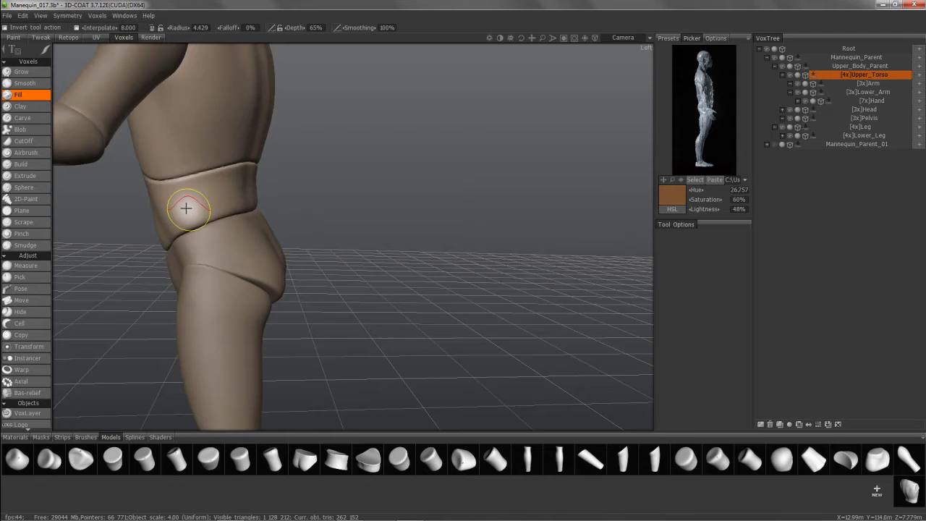
# Fill the remaining chest-to-midsection seam around the sides and back of the torso
pyautogui.keyDown('alt'); pyautogui.moveTo(186, 208); pyautogui.dragTo(148, 179); pyautogui.keyUp('alt')
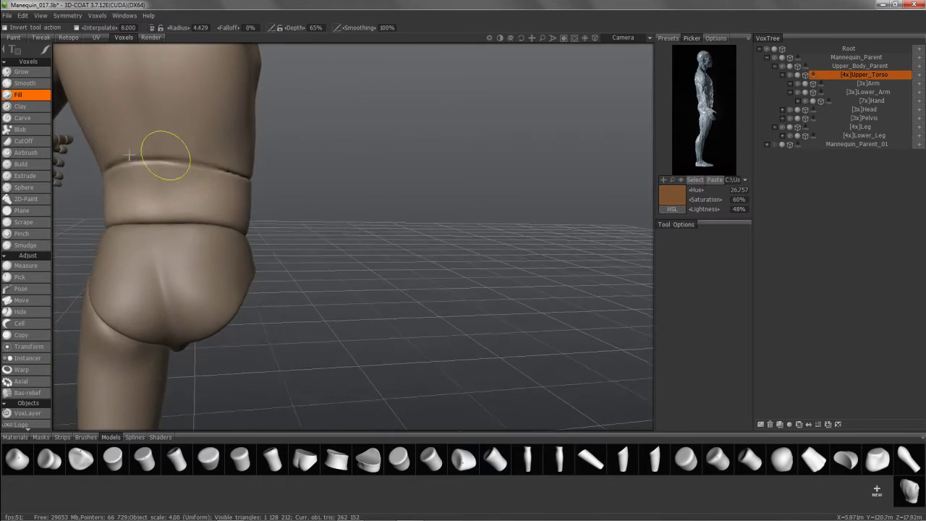
pyautogui.keyDown('alt'); pyautogui.moveTo(240, 175); pyautogui.dragTo(119, 178); pyautogui.keyUp('alt')
pyautogui.moveTo(246, 170)
pyautogui.keyDown('alt'); pyautogui.mouseDown()
pyautogui.moveTo(199, 165)
pyautogui.moveTo(114, 184)
pyautogui.moveTo(122, 166)
pyautogui.mouseUp(); pyautogui.keyUp('alt')
pyautogui.keyDown('alt'); pyautogui.moveTo(223, 173); pyautogui.dragTo(176, 109, button='right'); pyautogui.keyUp('alt')
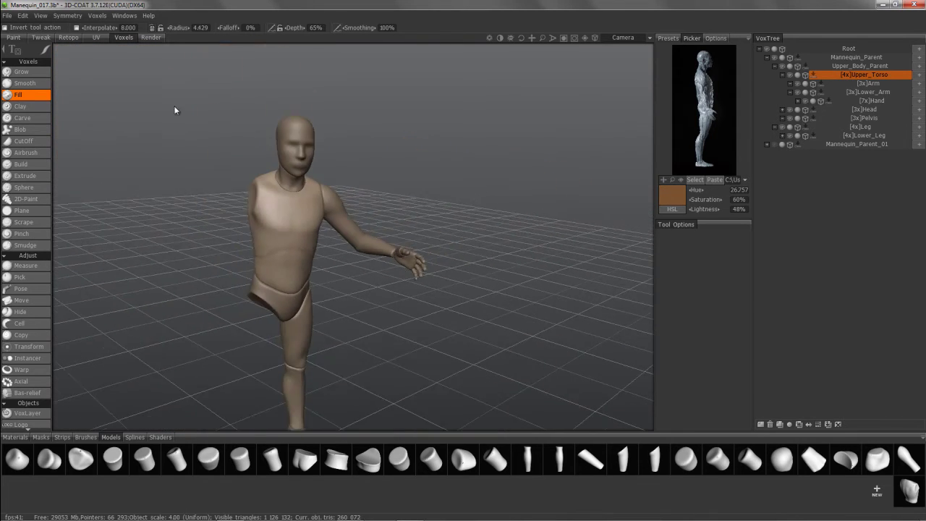
pyautogui.moveTo(176, 110)
pyautogui.keyDown('alt'); pyautogui.mouseDown()
pyautogui.moveTo(302, 263)
pyautogui.moveTo(372, 240)
pyautogui.mouseUp(); pyautogui.keyUp('alt')
pyautogui.keyDown('alt'); pyautogui.moveTo(372, 240); pyautogui.dragTo(403, 269, button='right'); pyautogui.keyUp('alt')
pyautogui.moveTo(403, 269)
pyautogui.mouseDown()
pyautogui.moveTo(446, 279)
pyautogui.moveTo(446, 269)
pyautogui.moveTo(395, 257)
pyautogui.moveTo(228, 158)
pyautogui.mouseUp()
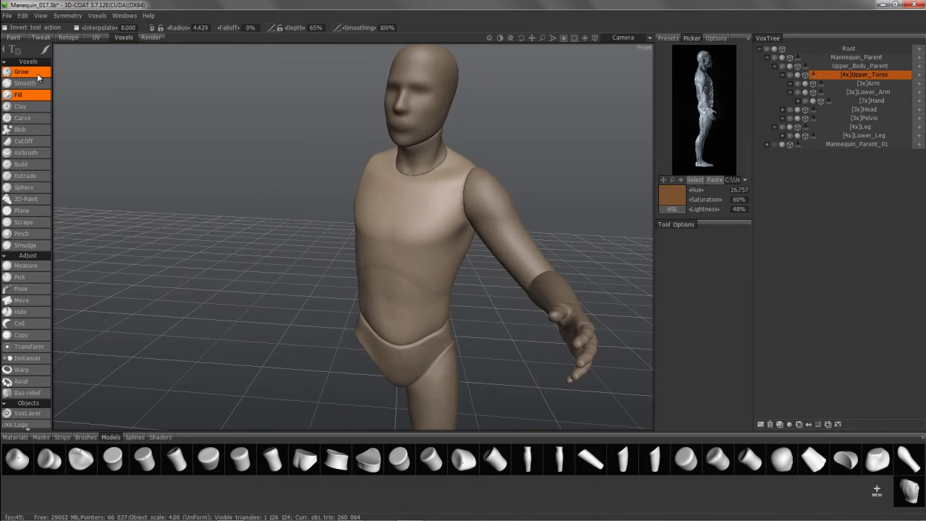
# Build up the blended abdomen area of the Upper_Torso layer with the Build brush
pyautogui.click(29, 165)
pyautogui.keyDown('alt'); pyautogui.moveTo(329, 285); pyautogui.dragTo(388, 266); pyautogui.keyUp('alt')
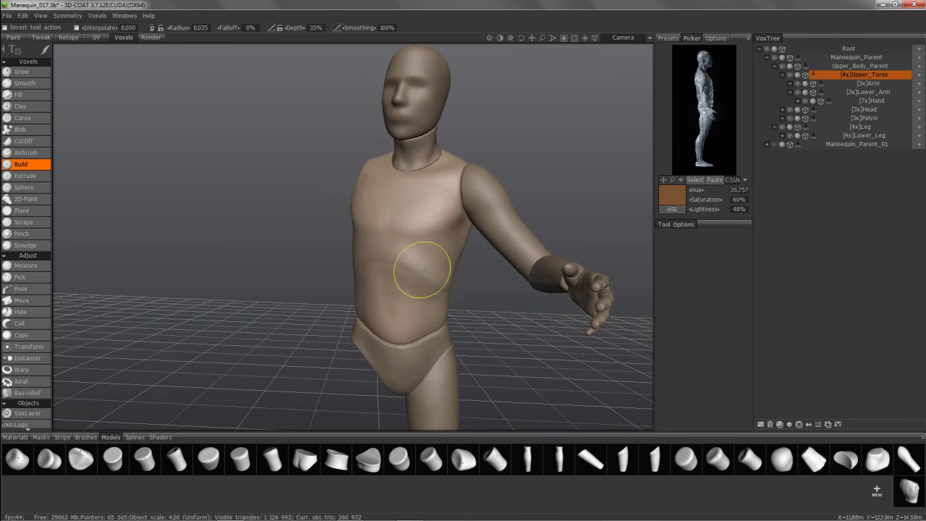
pyautogui.moveTo(424, 269)
pyautogui.keyDown('alt'); pyautogui.mouseDown()
pyautogui.moveTo(376, 254)
pyautogui.moveTo(337, 259)
pyautogui.moveTo(432, 227)
pyautogui.moveTo(448, 217)
pyautogui.moveTo(413, 223)
pyautogui.moveTo(461, 207)
pyautogui.moveTo(449, 196)
pyautogui.mouseUp(); pyautogui.keyUp('alt')
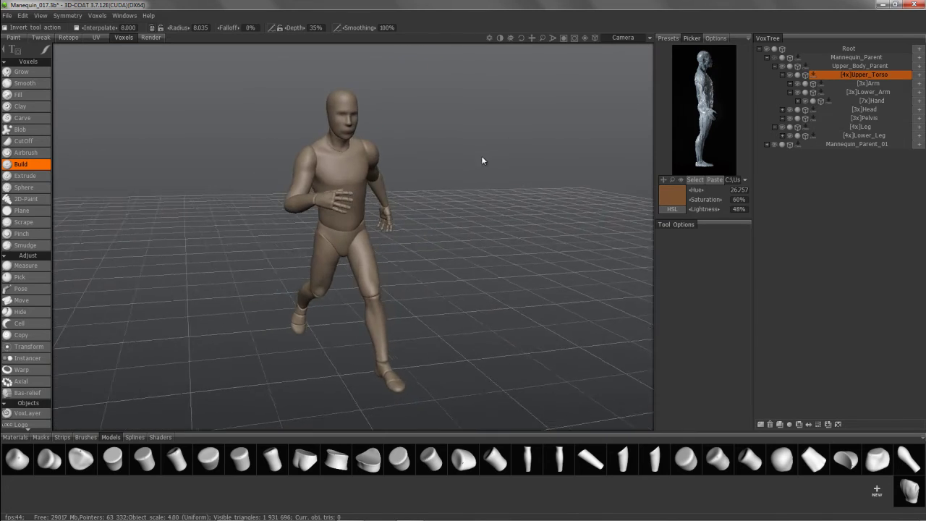
# Examine the full mannequin in its running pose from the front, the sides and above
pyautogui.moveTo(481, 157)
pyautogui.keyDown('alt'); pyautogui.mouseDown()
pyautogui.moveTo(262, 176)
pyautogui.moveTo(262, 192)
pyautogui.moveTo(233, 197)
pyautogui.mouseUp(); pyautogui.keyUp('alt')
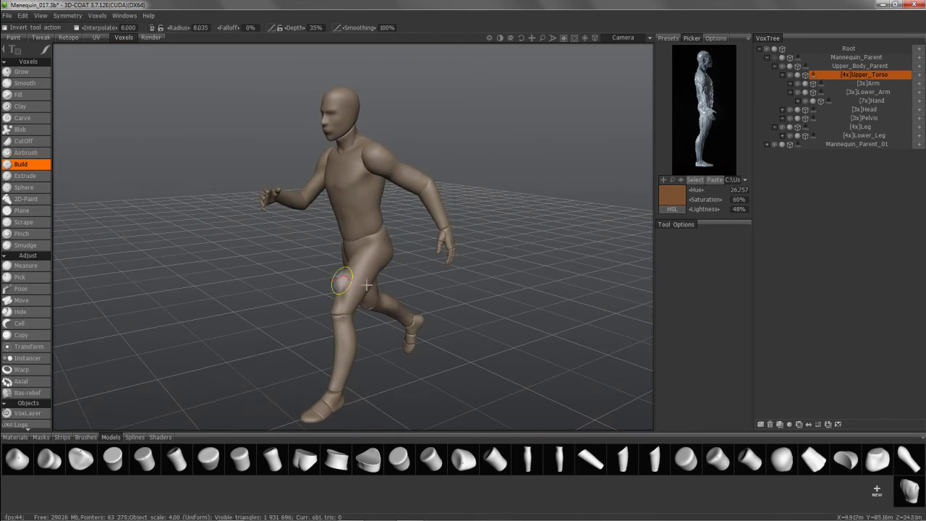
pyautogui.moveTo(348, 135)
pyautogui.keyDown('alt'); pyautogui.mouseDown()
pyautogui.moveTo(327, 140)
pyautogui.moveTo(340, 173)
pyautogui.moveTo(334, 264)
pyautogui.moveTo(261, 210)
pyautogui.moveTo(320, 207)
pyautogui.moveTo(310, 211)
pyautogui.moveTo(260, 177)
pyautogui.moveTo(258, 227)
pyautogui.moveTo(231, 224)
pyautogui.moveTo(240, 234)
pyautogui.mouseUp(); pyautogui.keyUp('alt')
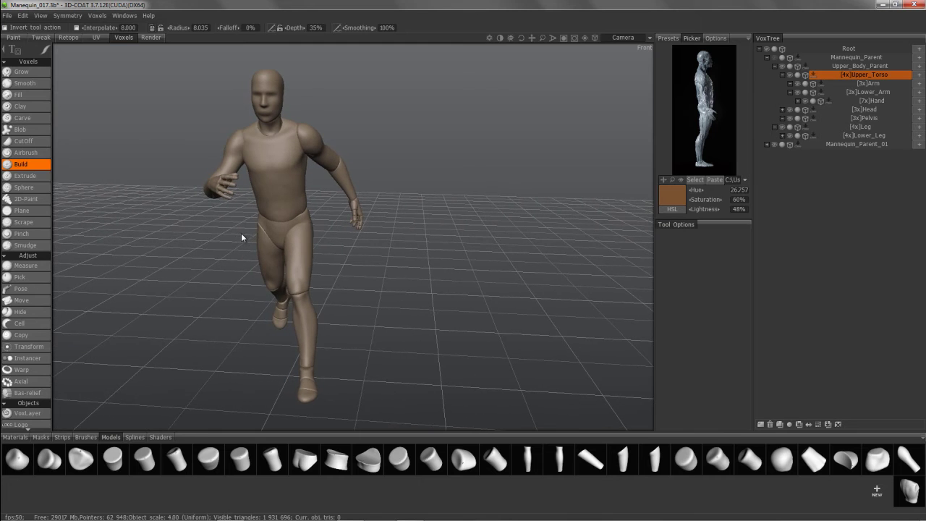
pyautogui.keyDown('alt'); pyautogui.moveTo(271, 283); pyautogui.dragTo(299, 311); pyautogui.keyUp('alt')
pyautogui.keyDown('alt'); pyautogui.moveTo(283, 238); pyautogui.dragTo(311, 182); pyautogui.keyUp('alt')
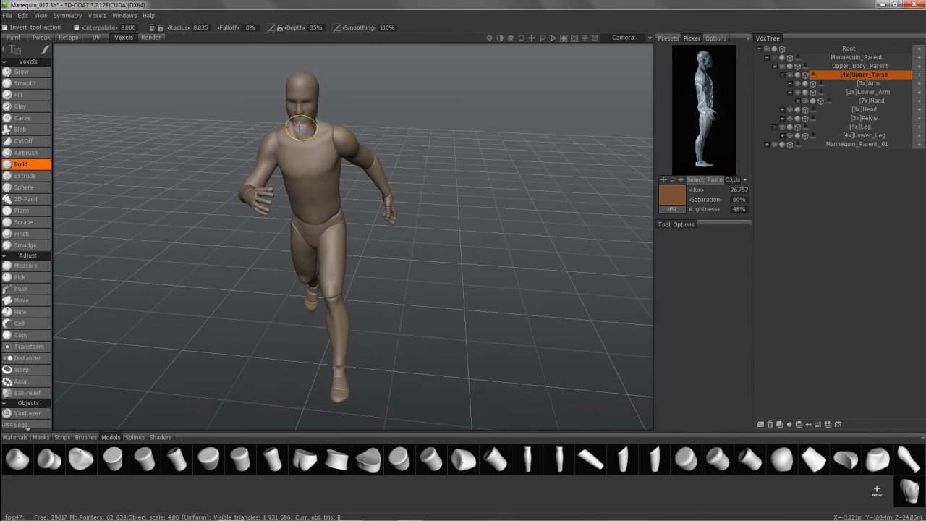
pyautogui.keyDown('alt'); pyautogui.moveTo(259, 147); pyautogui.dragTo(230, 134); pyautogui.keyUp('alt')
pyautogui.keyDown('alt'); pyautogui.moveTo(301, 166); pyautogui.dragTo(165, 128); pyautogui.keyUp('alt')
pyautogui.keyDown('alt'); pyautogui.moveTo(177, 234); pyautogui.dragTo(185, 234); pyautogui.keyUp('alt')
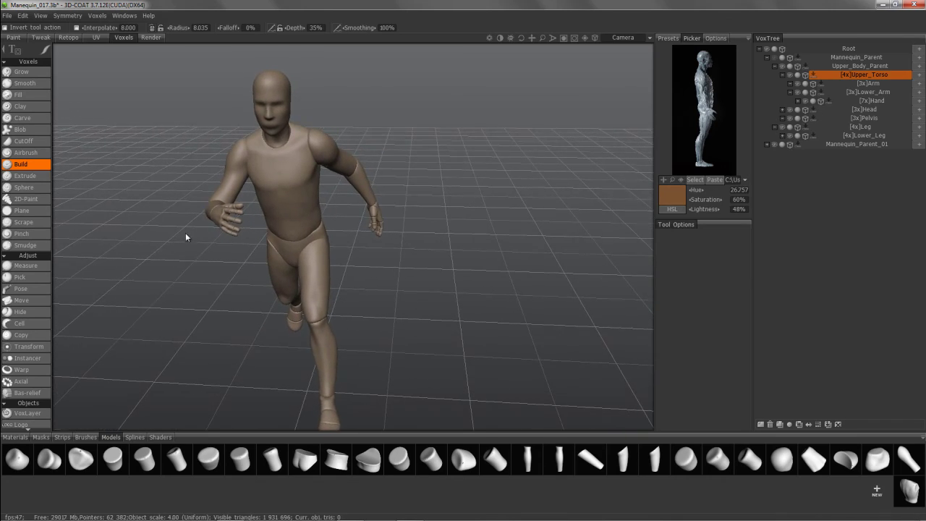